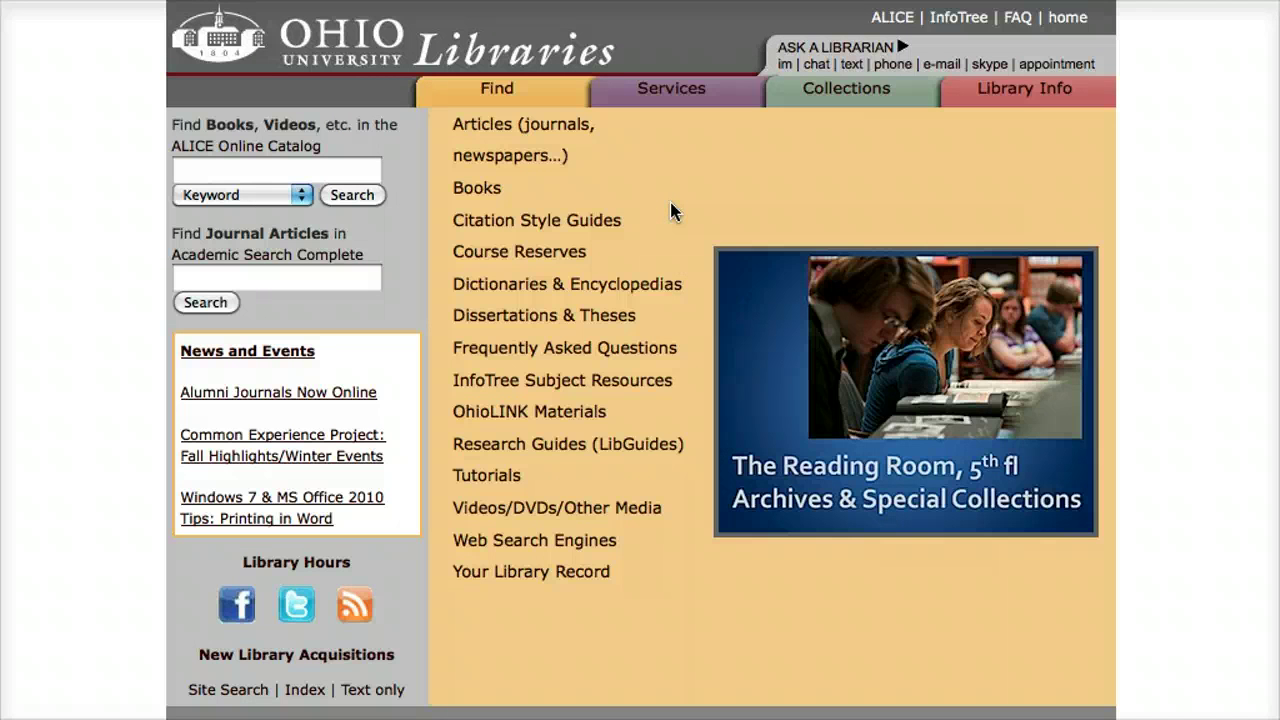
- Go to the Communications article databases in InfoTree and open ComAbstracts
left_click(530, 160)
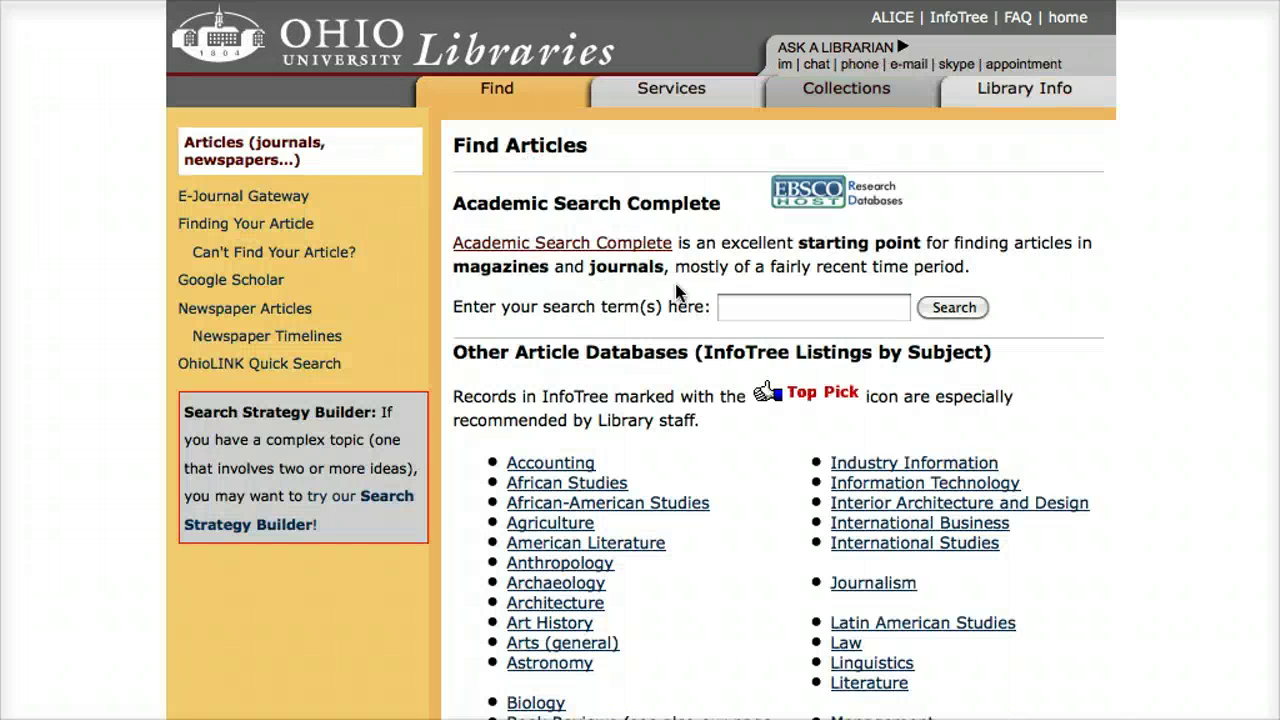
scroll(676, 292, "down", 3)
scroll(676, 292, "down", 4)
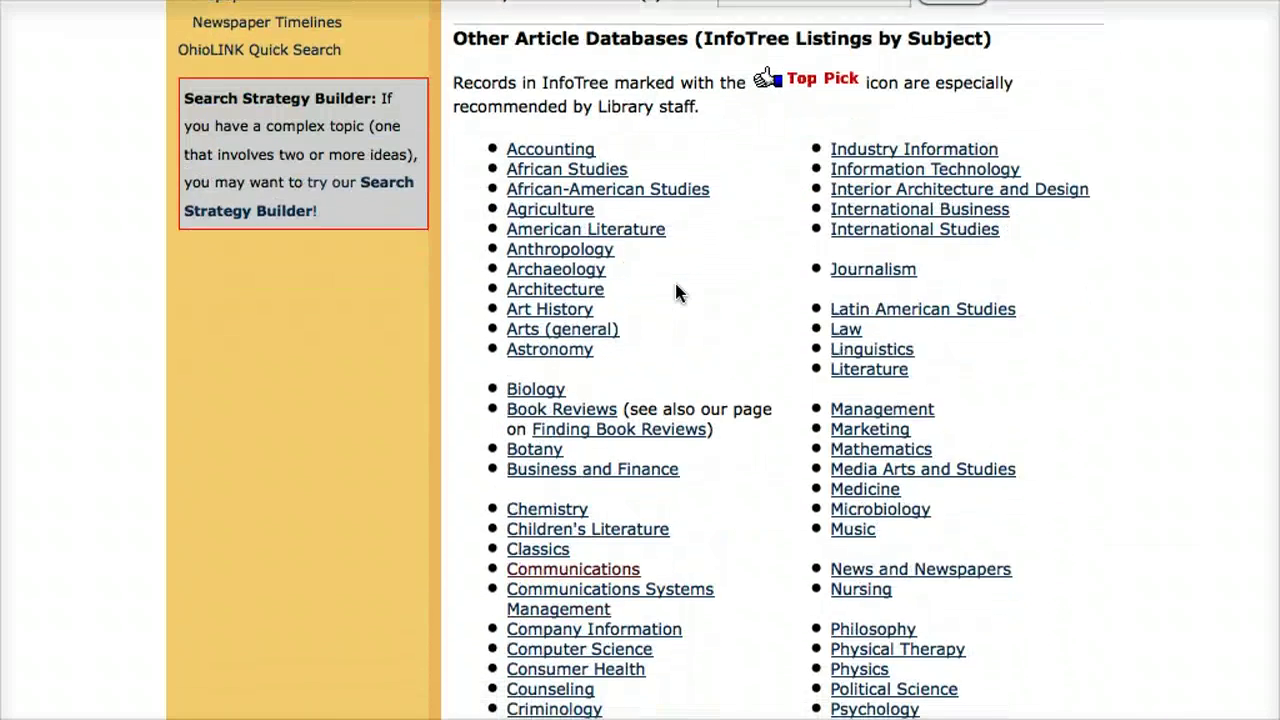
left_click(588, 545)
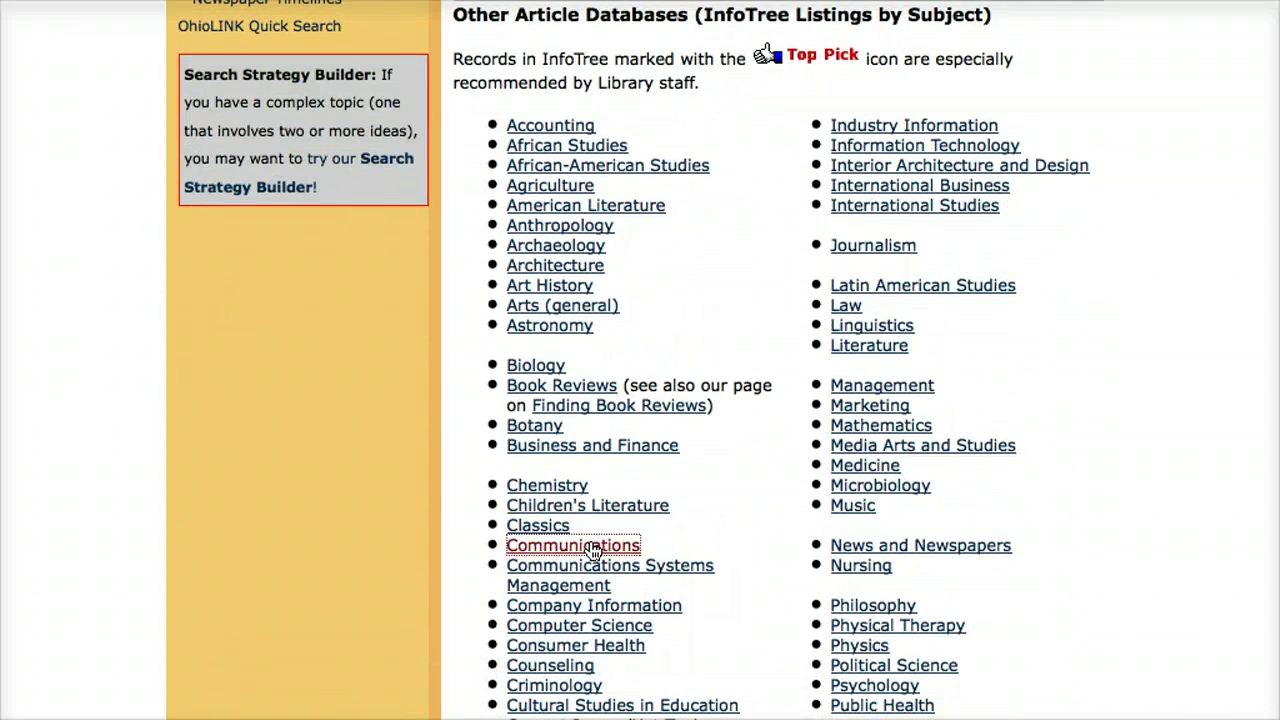
scroll(535, 350, "down", 5)
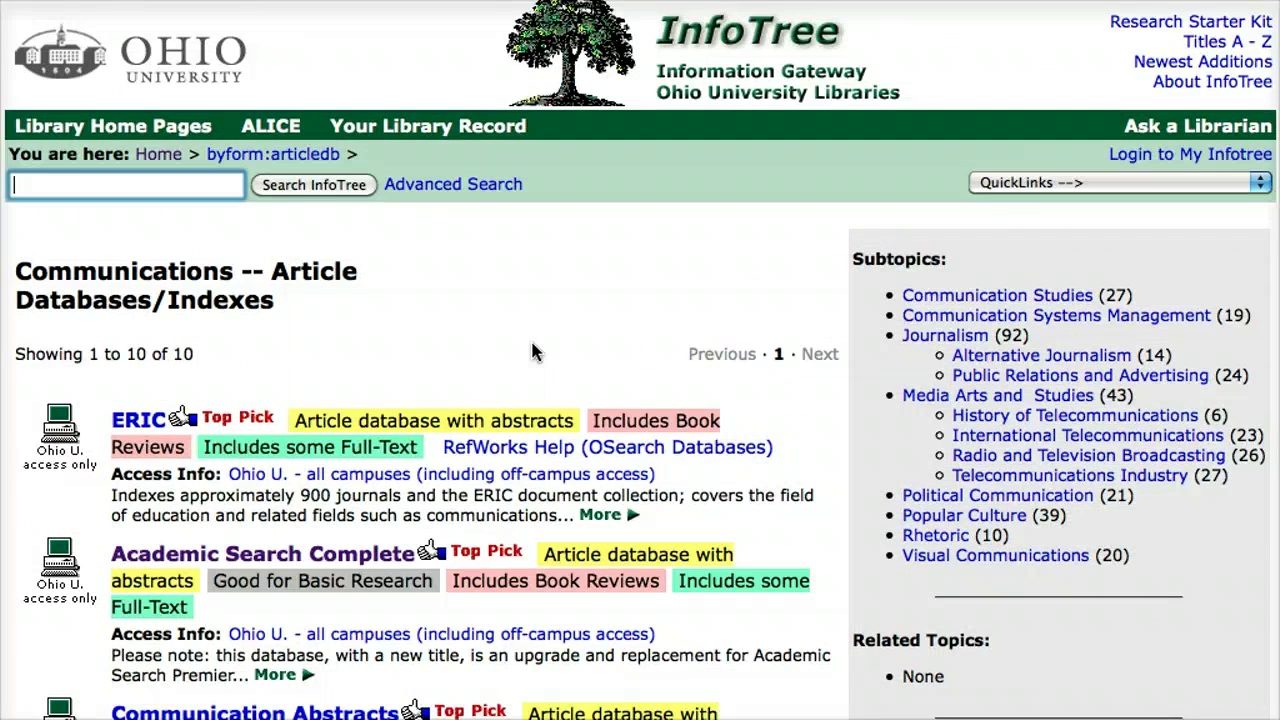
scroll(535, 350, "down", 5)
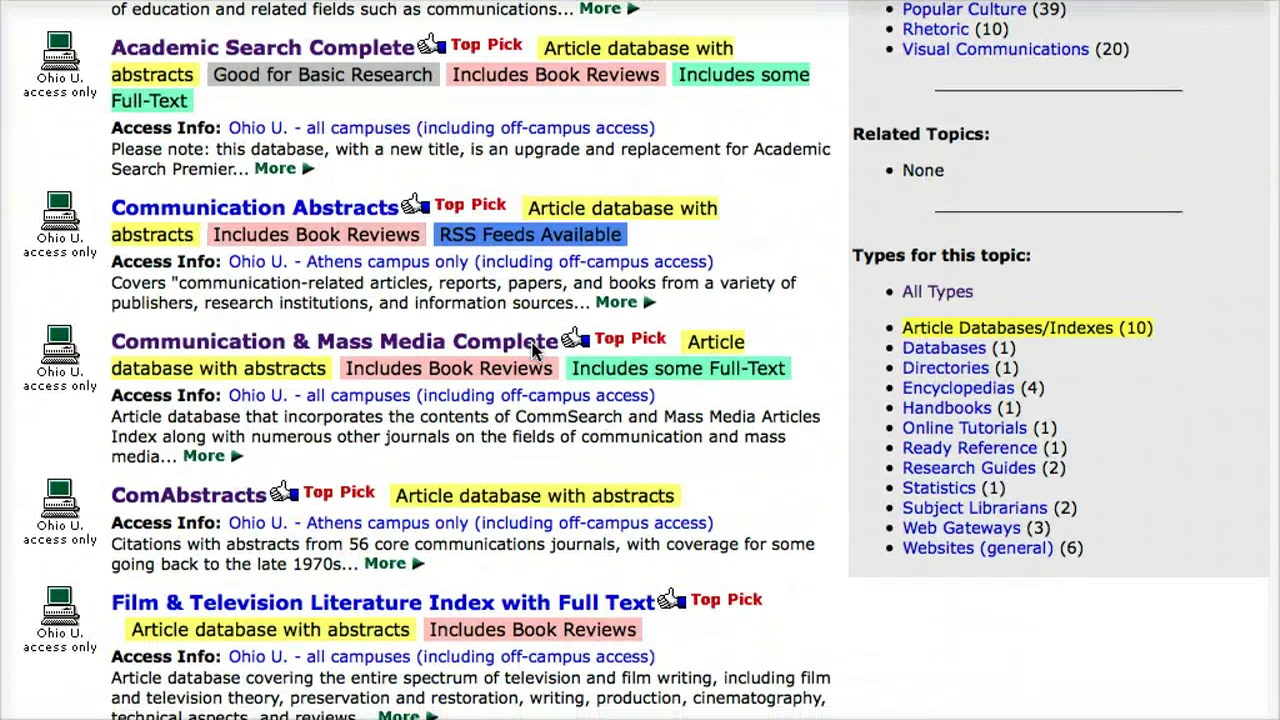
left_click(200, 497)
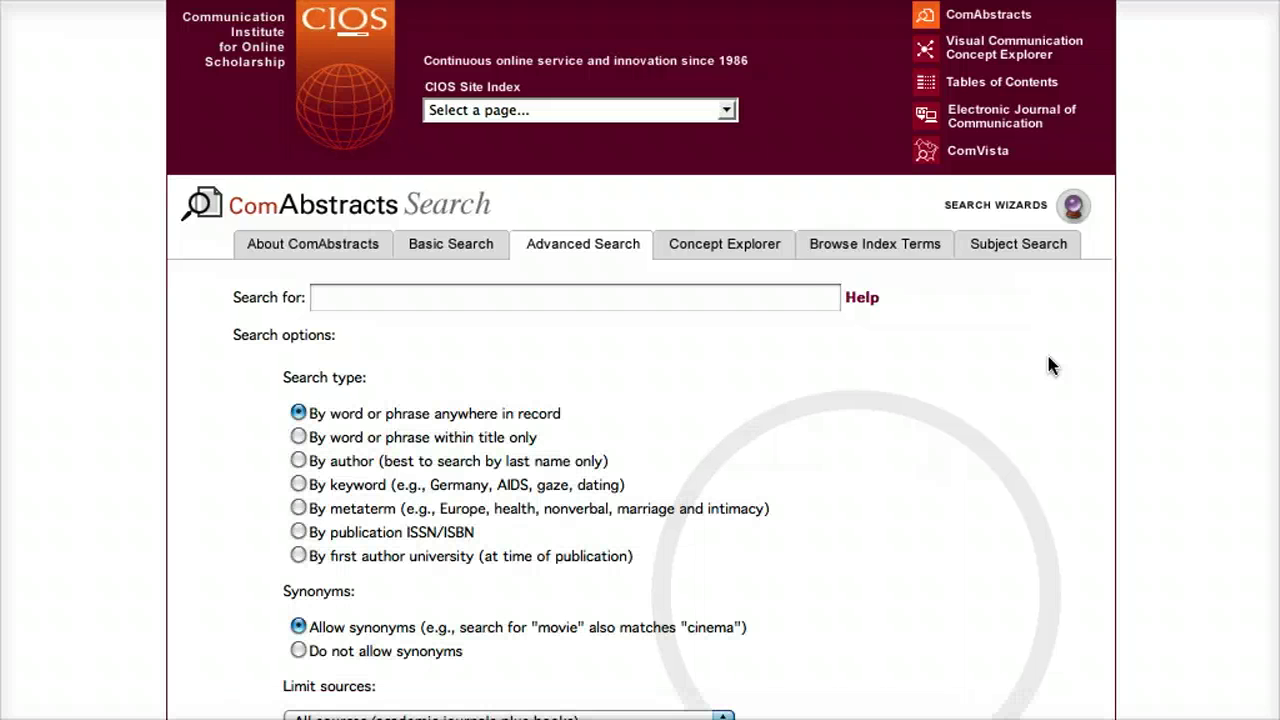
- Scroll through the Advanced Search form to review search types, sources and the 1900–2011 year range
scroll(1050, 365, "down", 1)
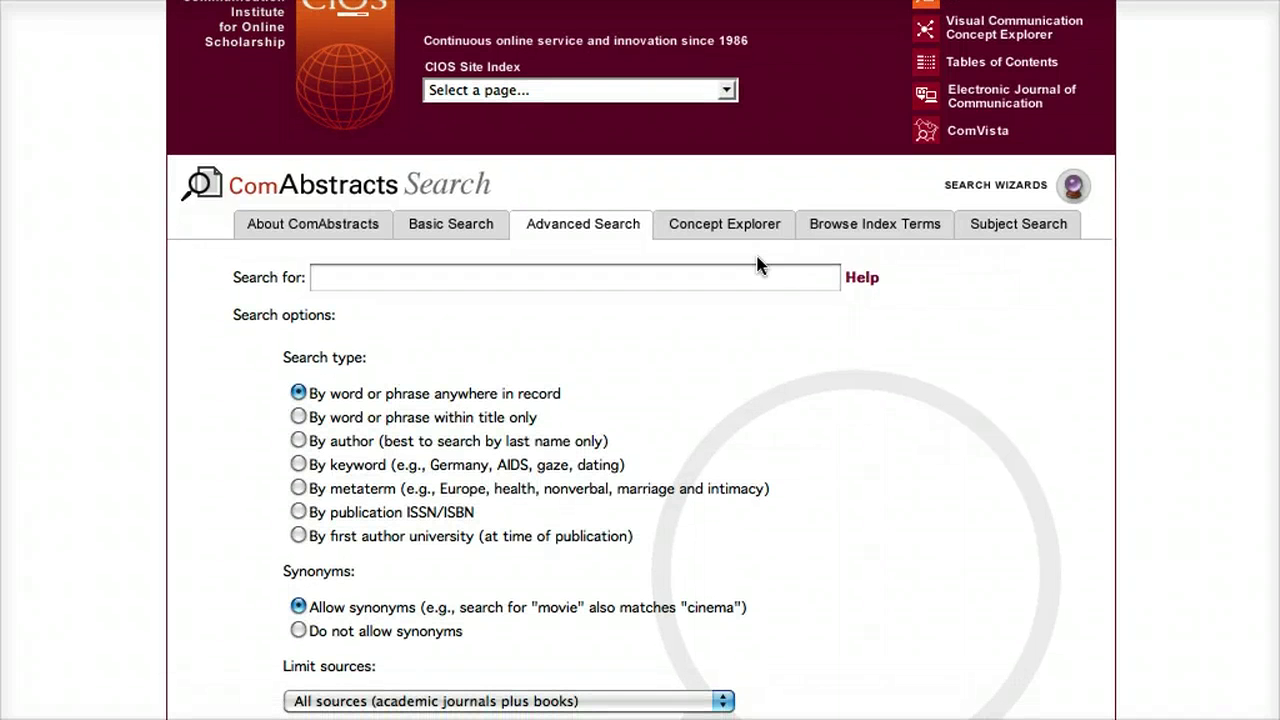
scroll(808, 336, "down", 3)
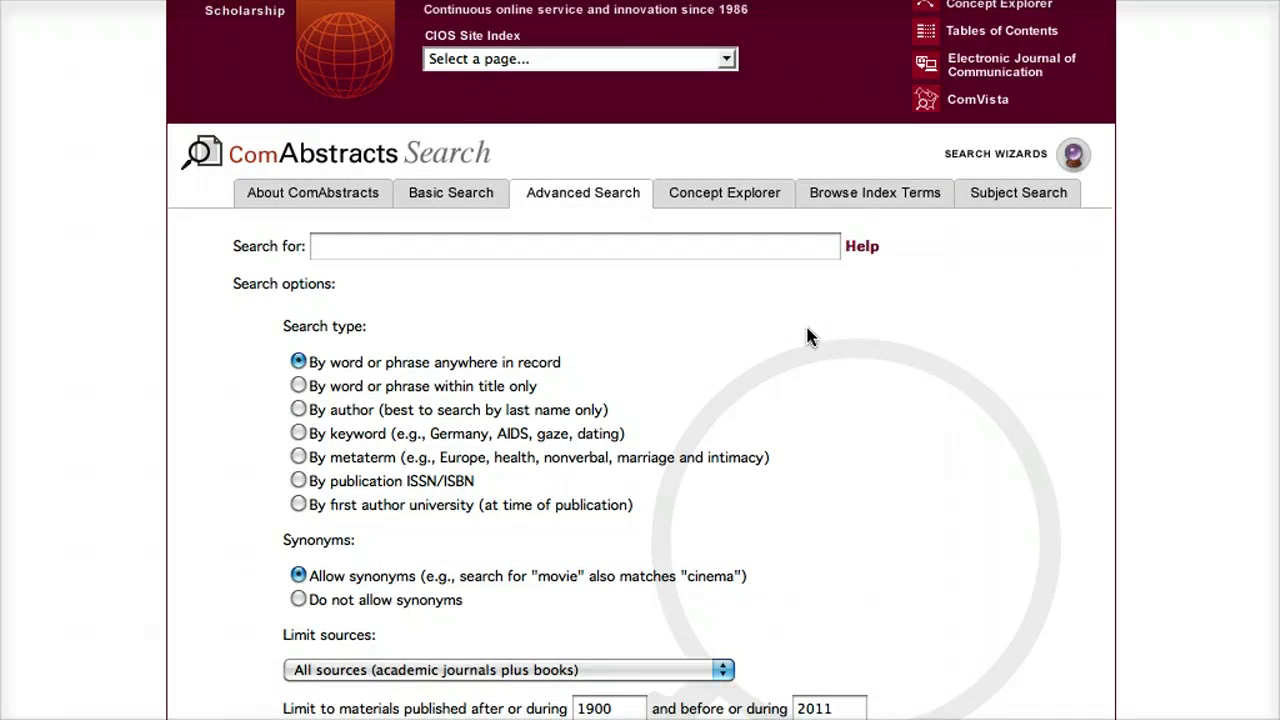
scroll(808, 336, "down", 2)
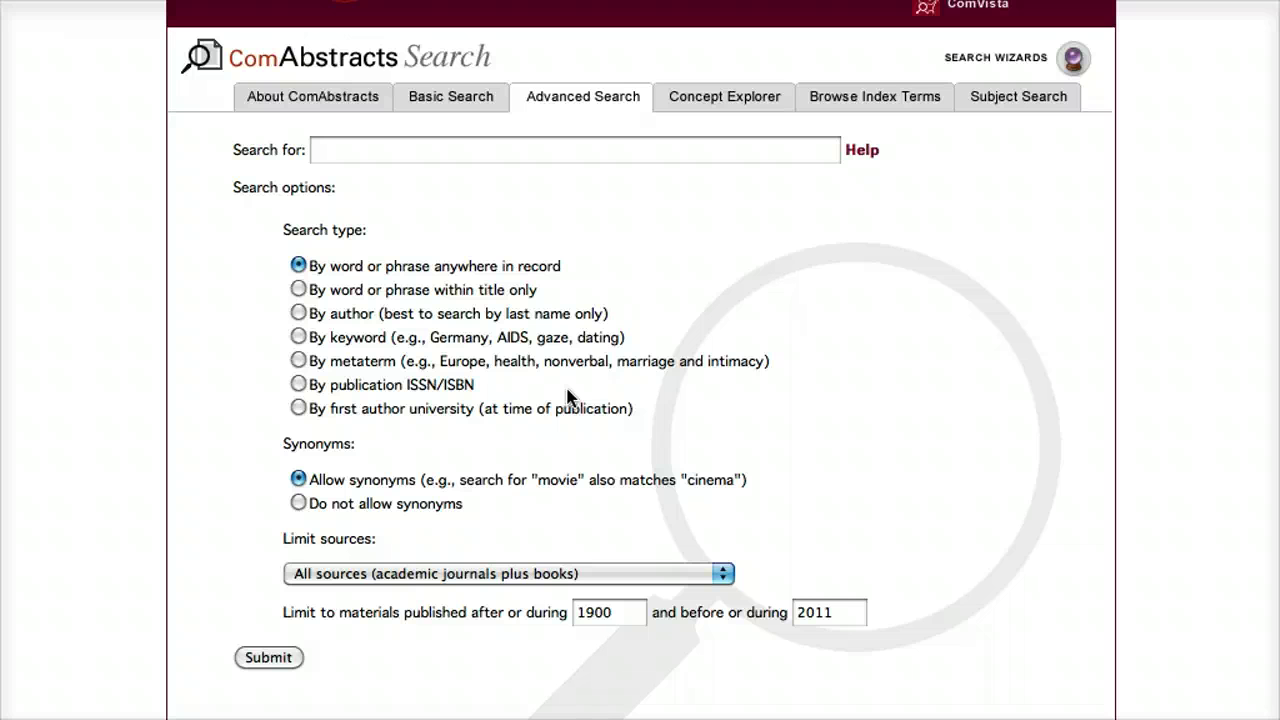
scroll(567, 396, "down", 1)
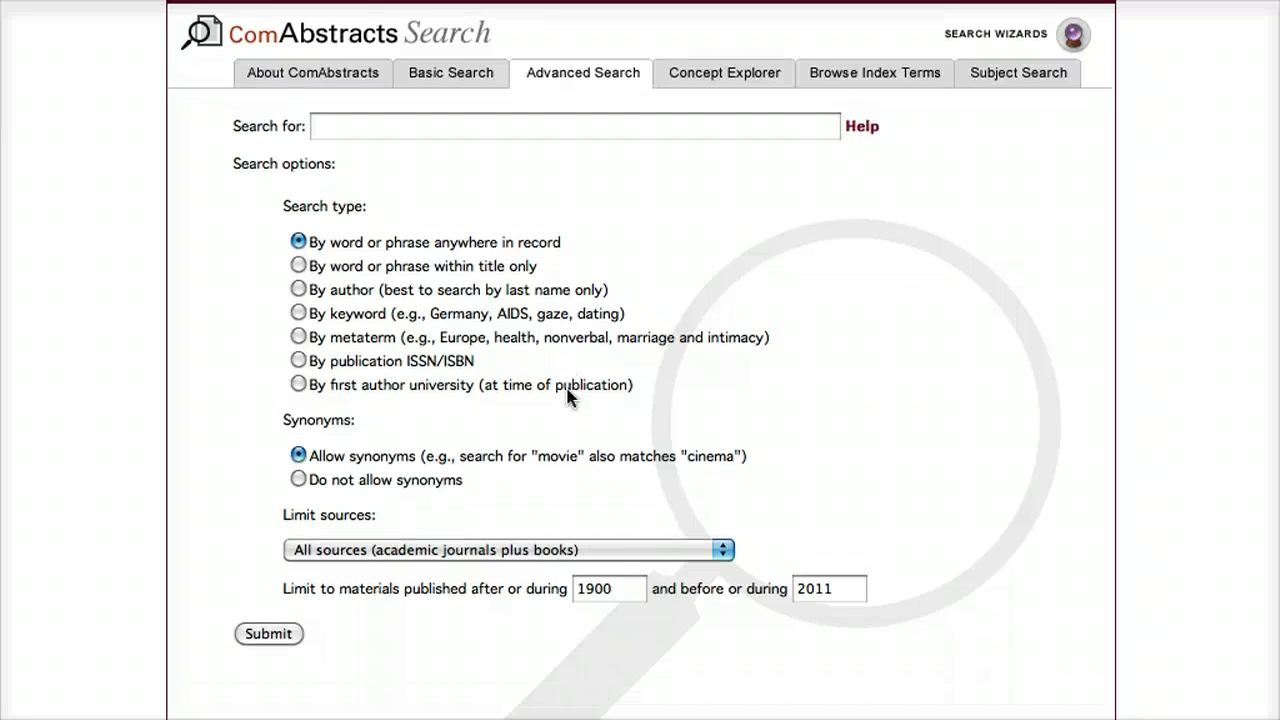
scroll(568, 405, "down", 2)
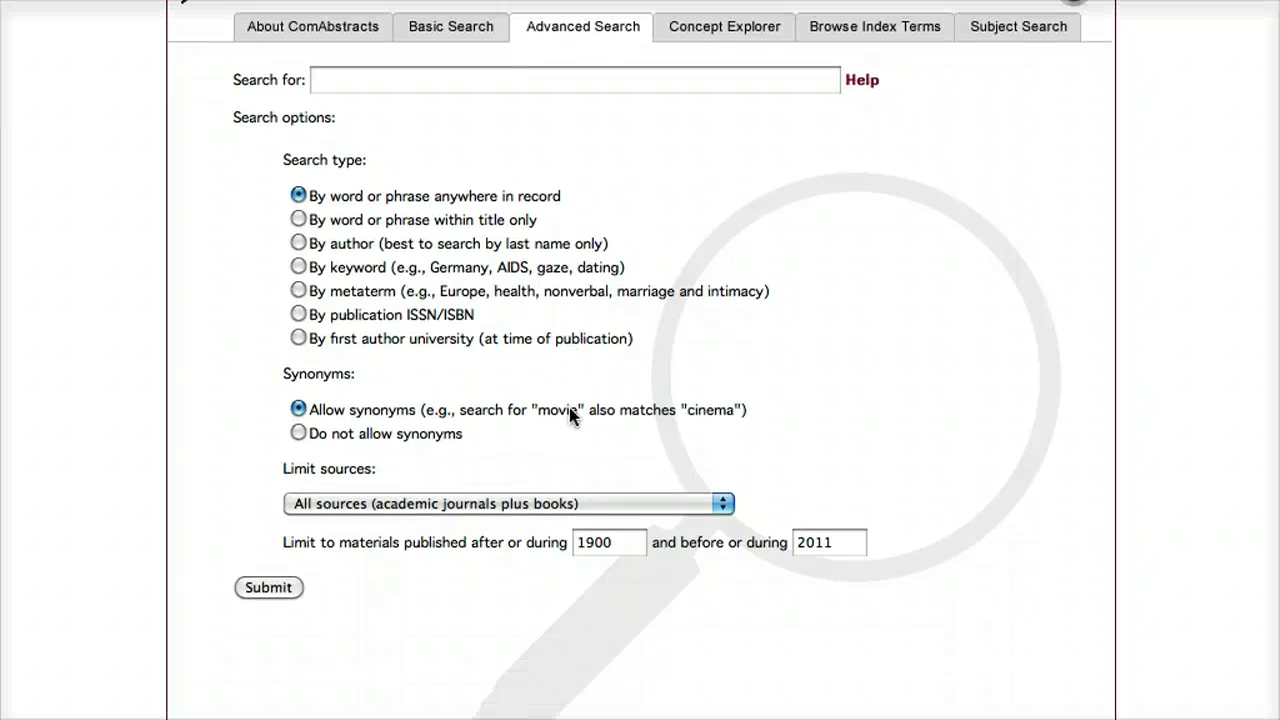
- Limit sources to Communication Monographs and change the start year to 1990
left_click(575, 503)
scroll(567, 373, "down", 3)
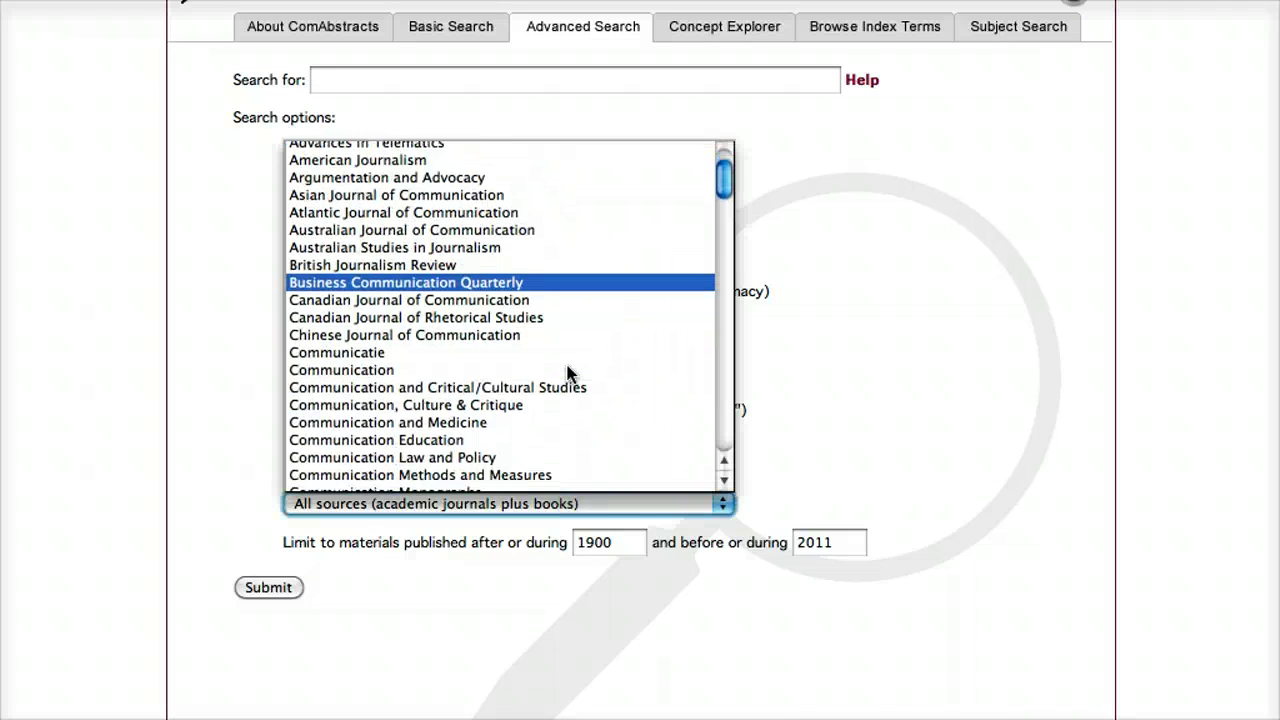
scroll(567, 373, "down", 5)
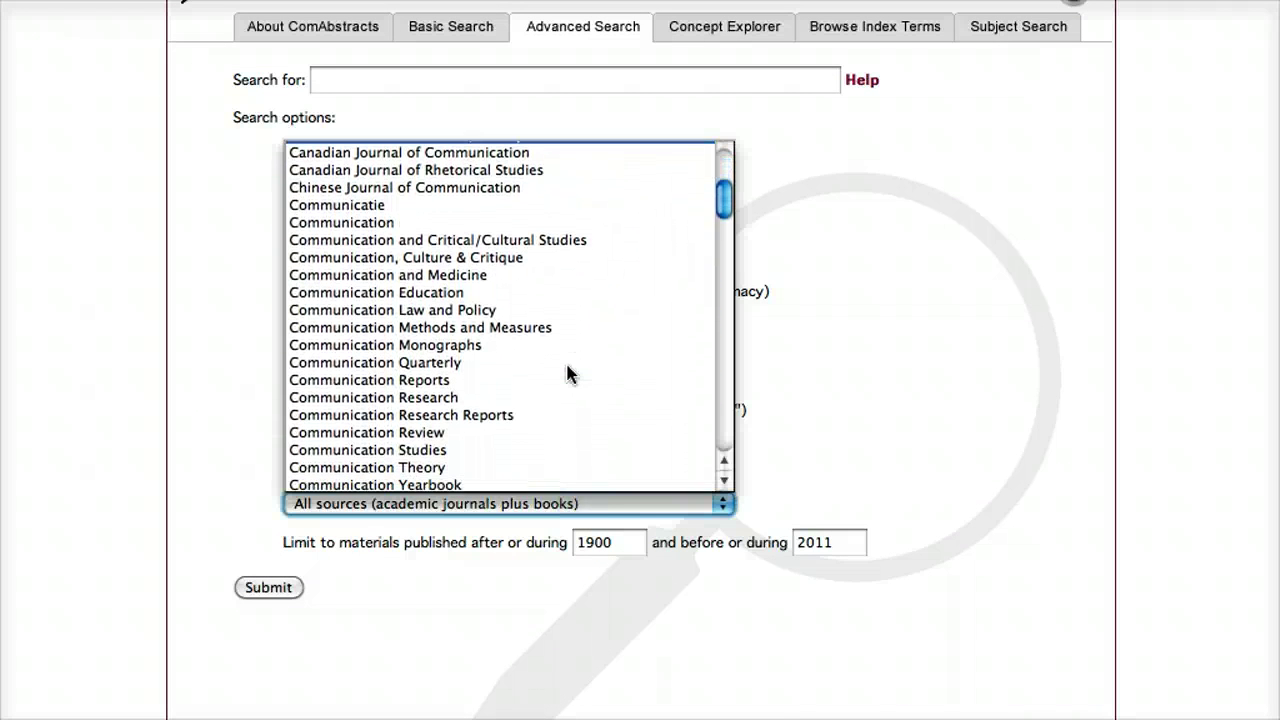
scroll(567, 373, "down", 1)
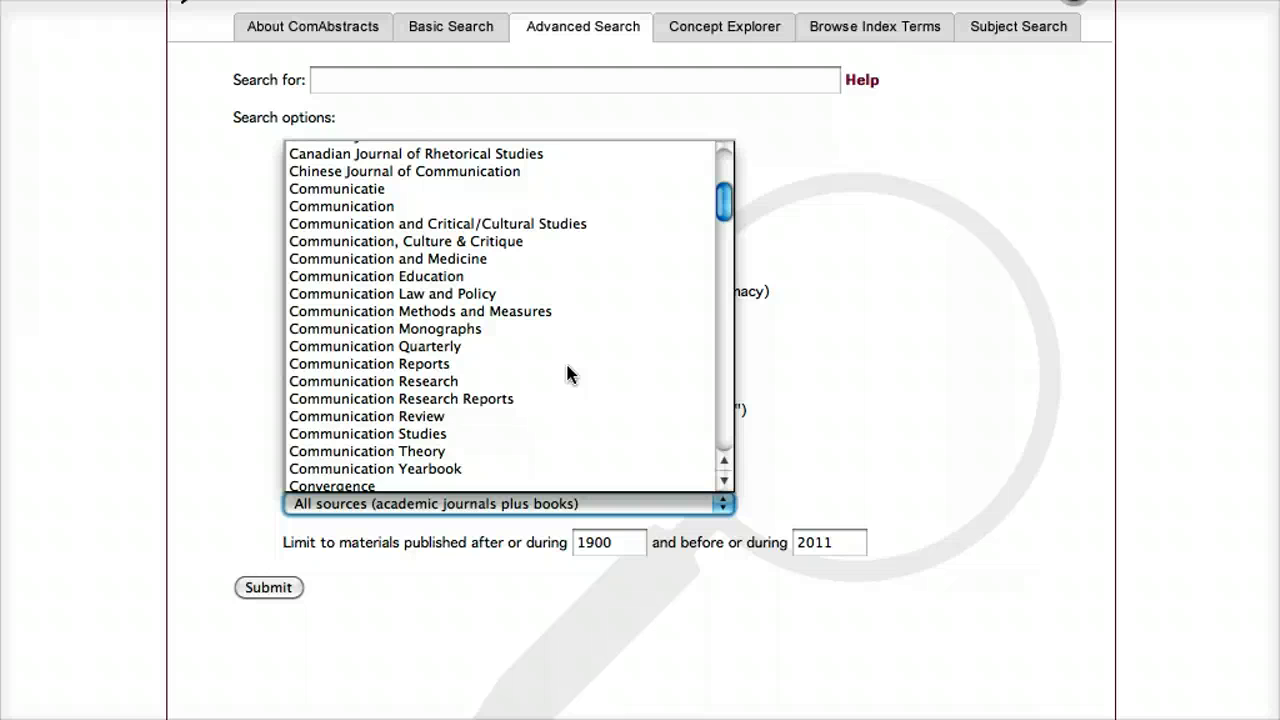
left_click(505, 329)
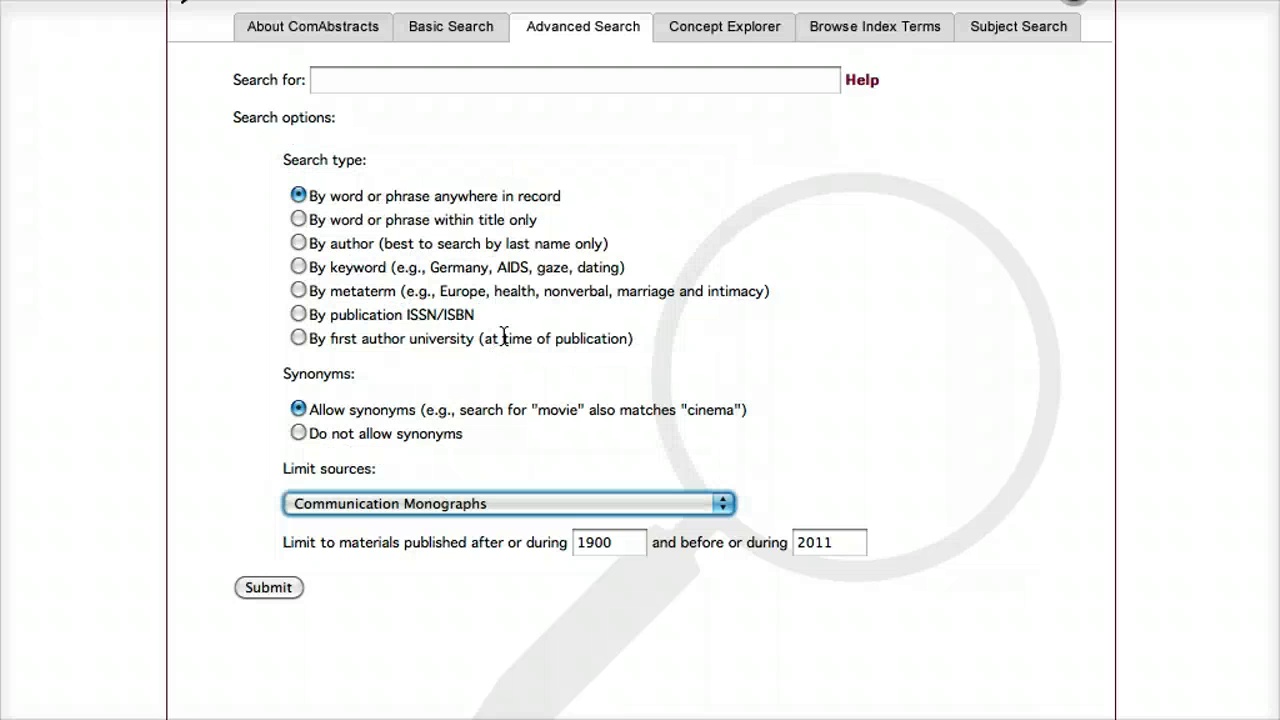
scroll(771, 404, "down", 1)
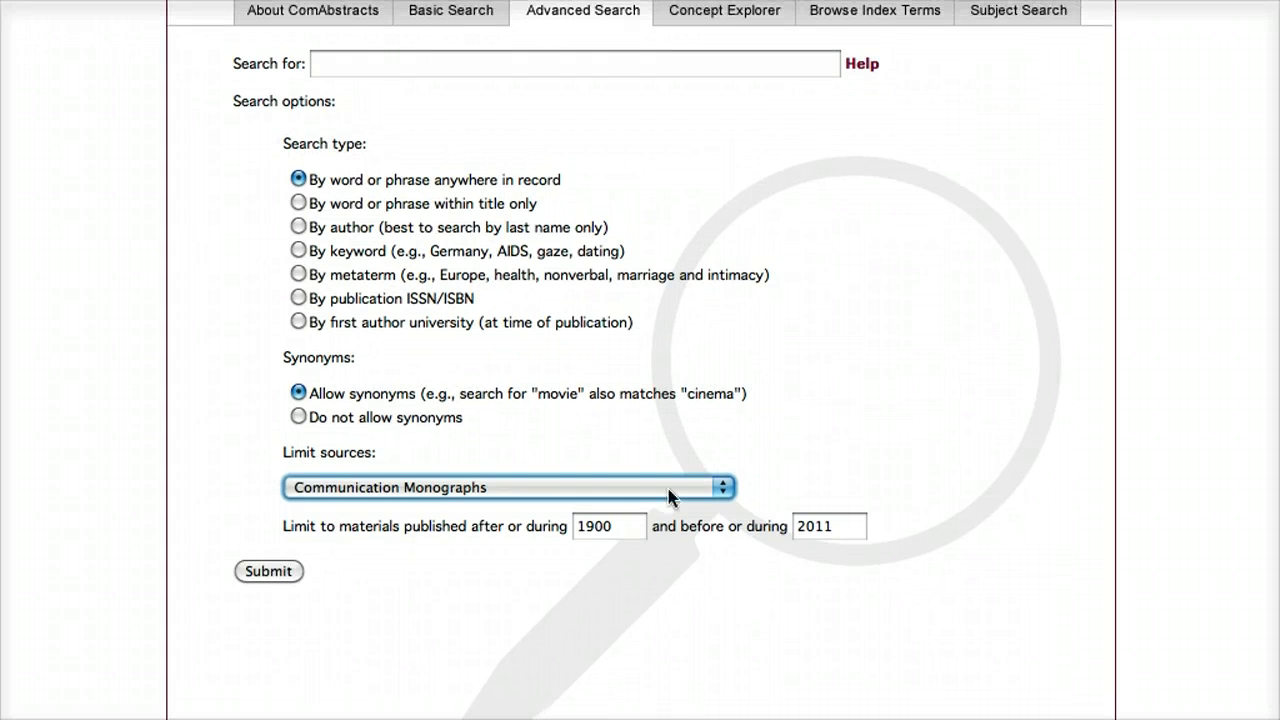
double_click(625, 537)
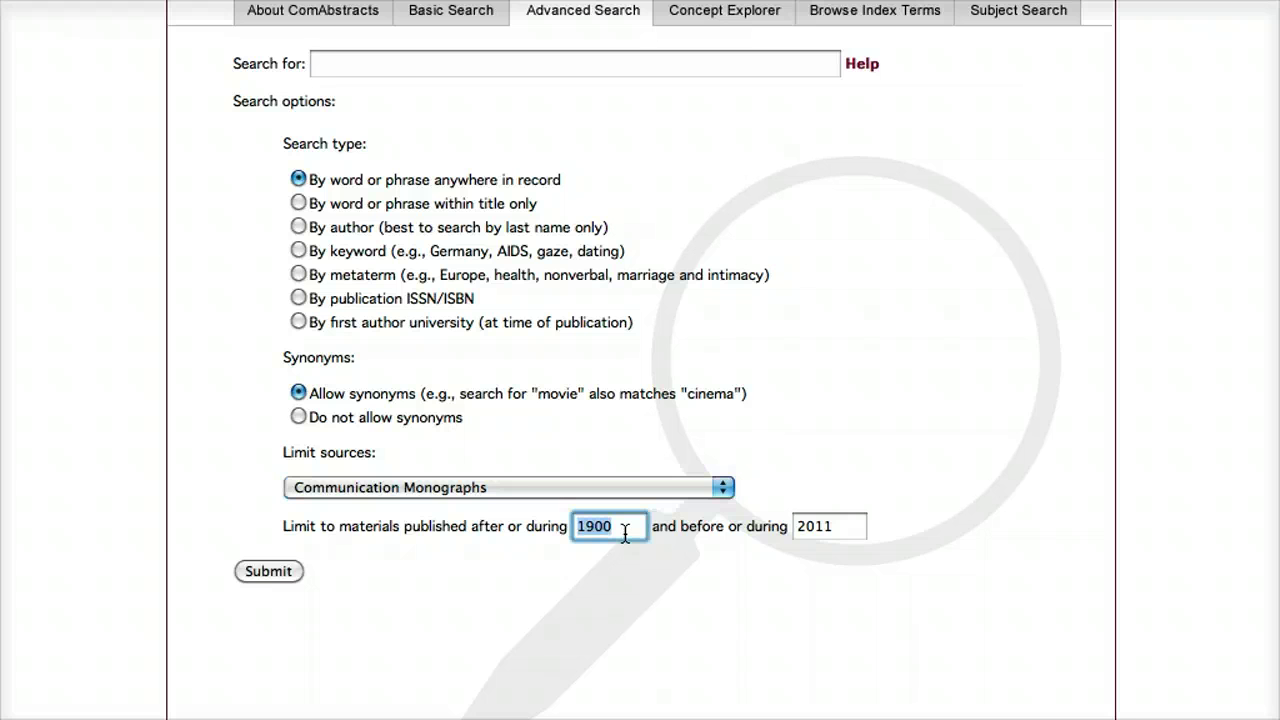
type("1990")
left_click(723, 200)
- Search for 'gender and interpersonal communication' with these limits
scroll(723, 200, "up", 3)
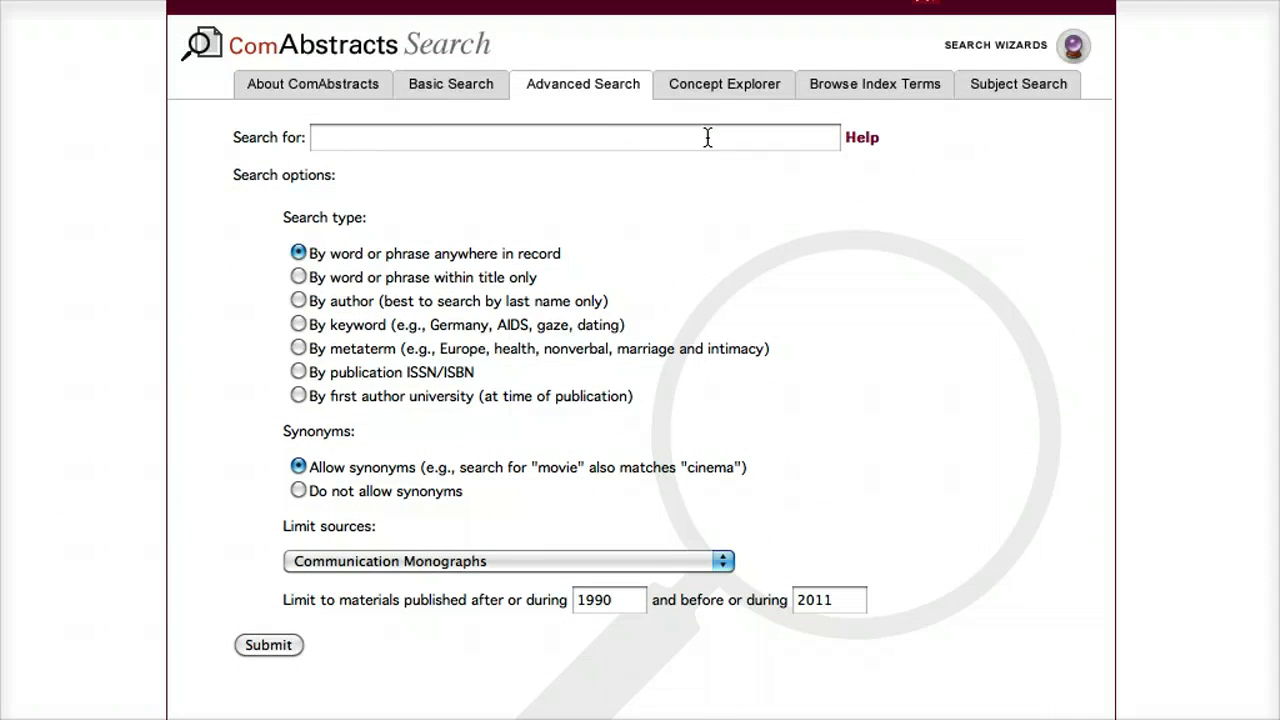
left_click(707, 137)
type("gender")
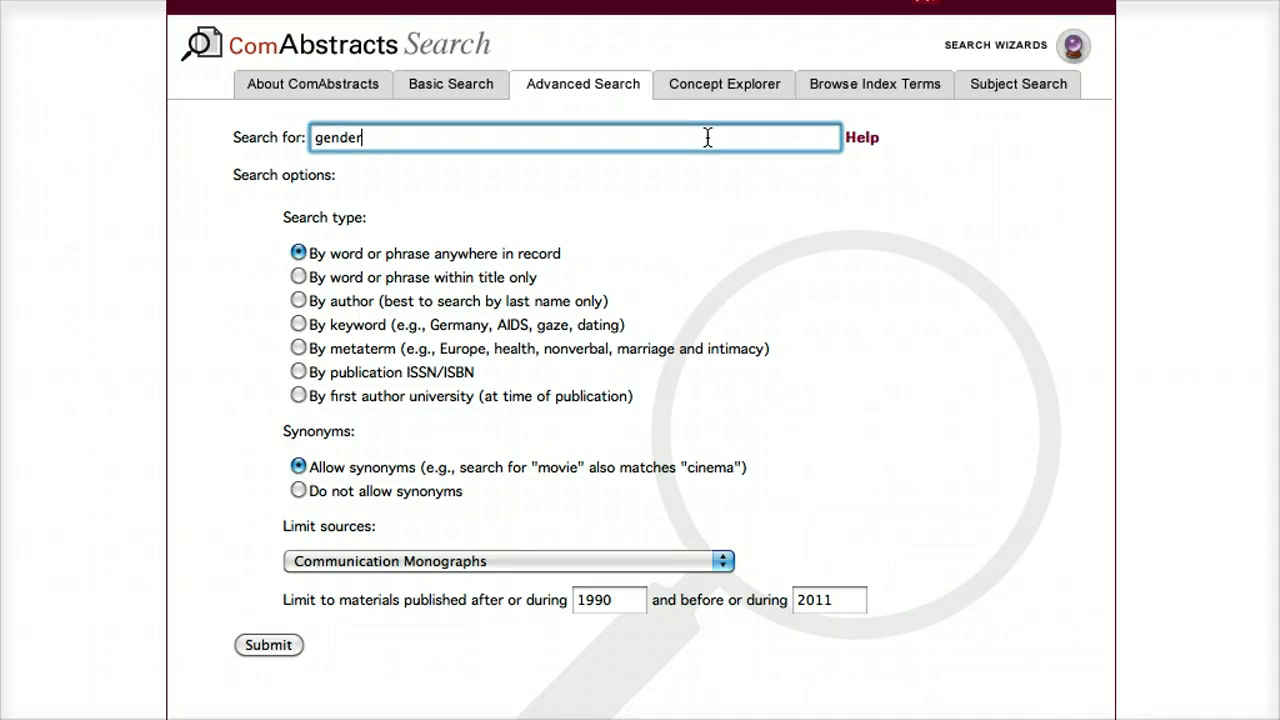
type(" and interperson")
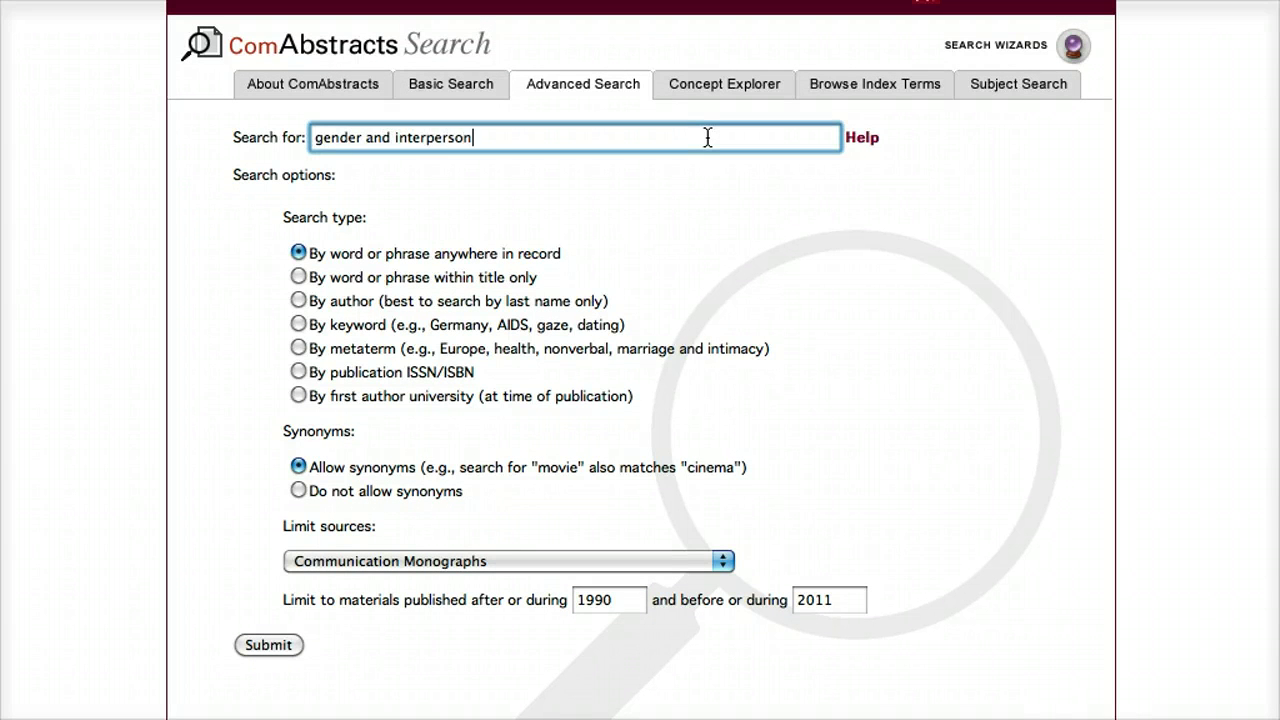
type("al communication")
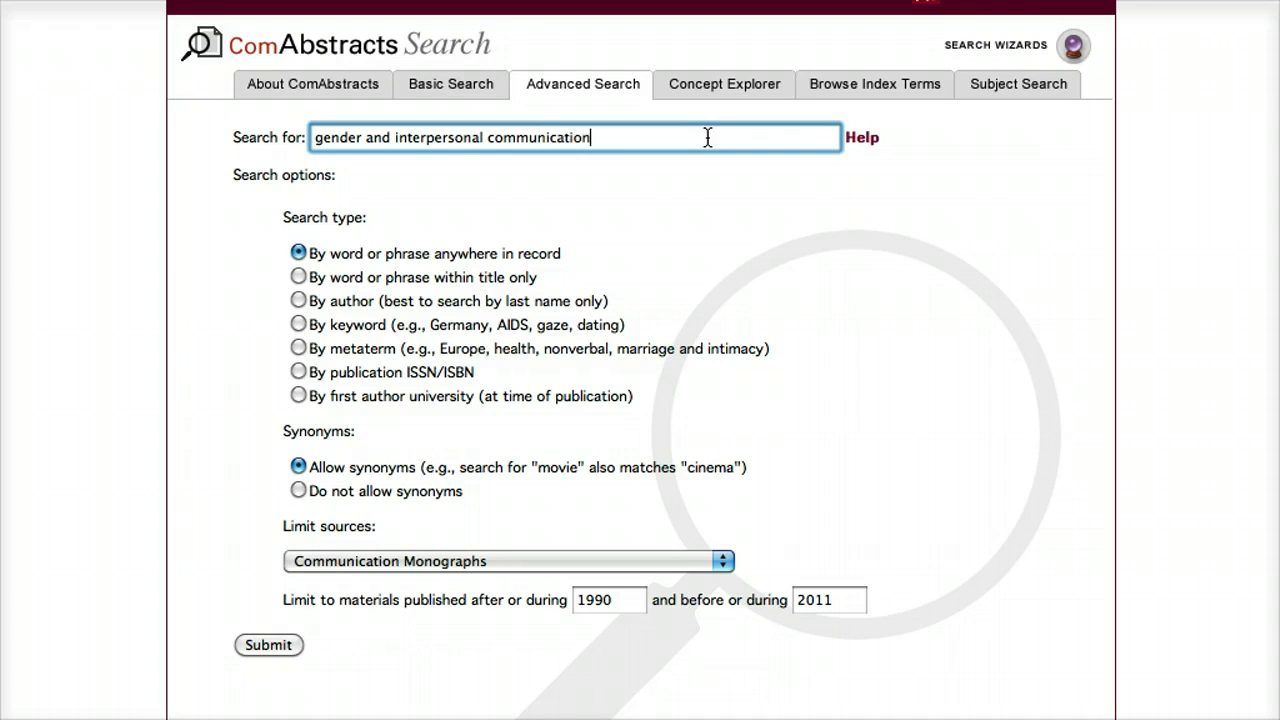
scroll(700, 190, "down", 1)
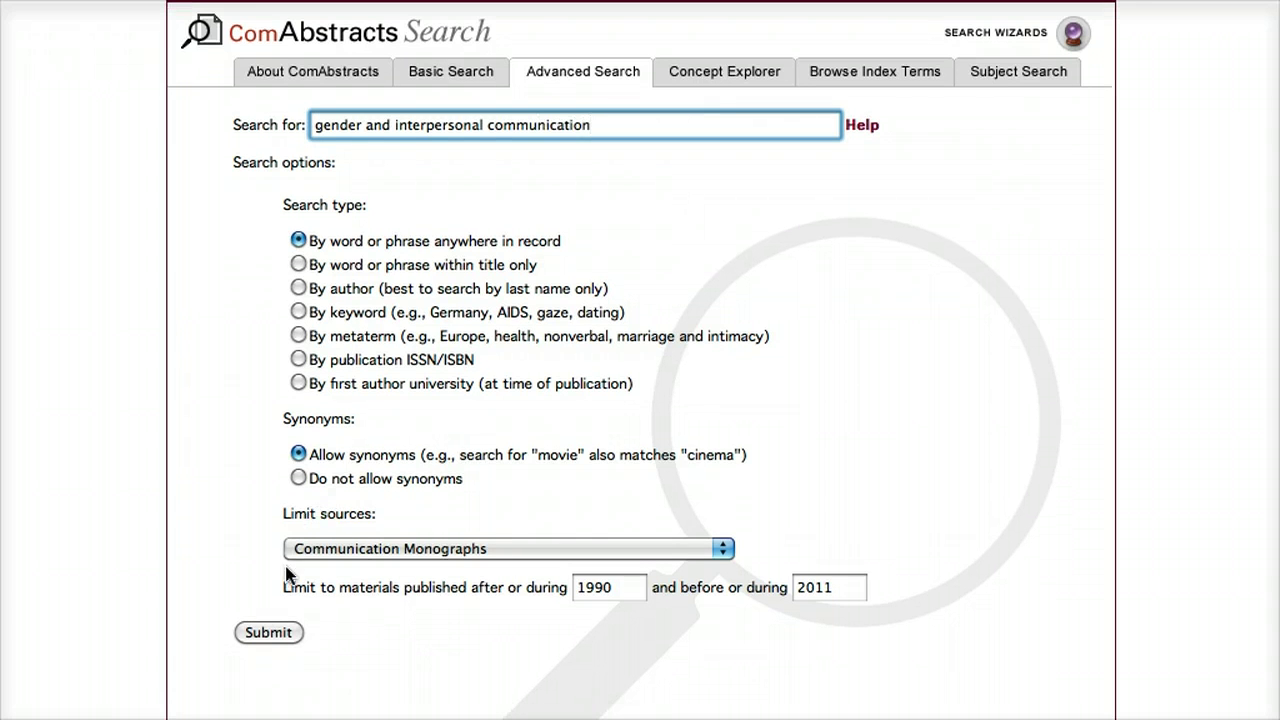
left_click(255, 631)
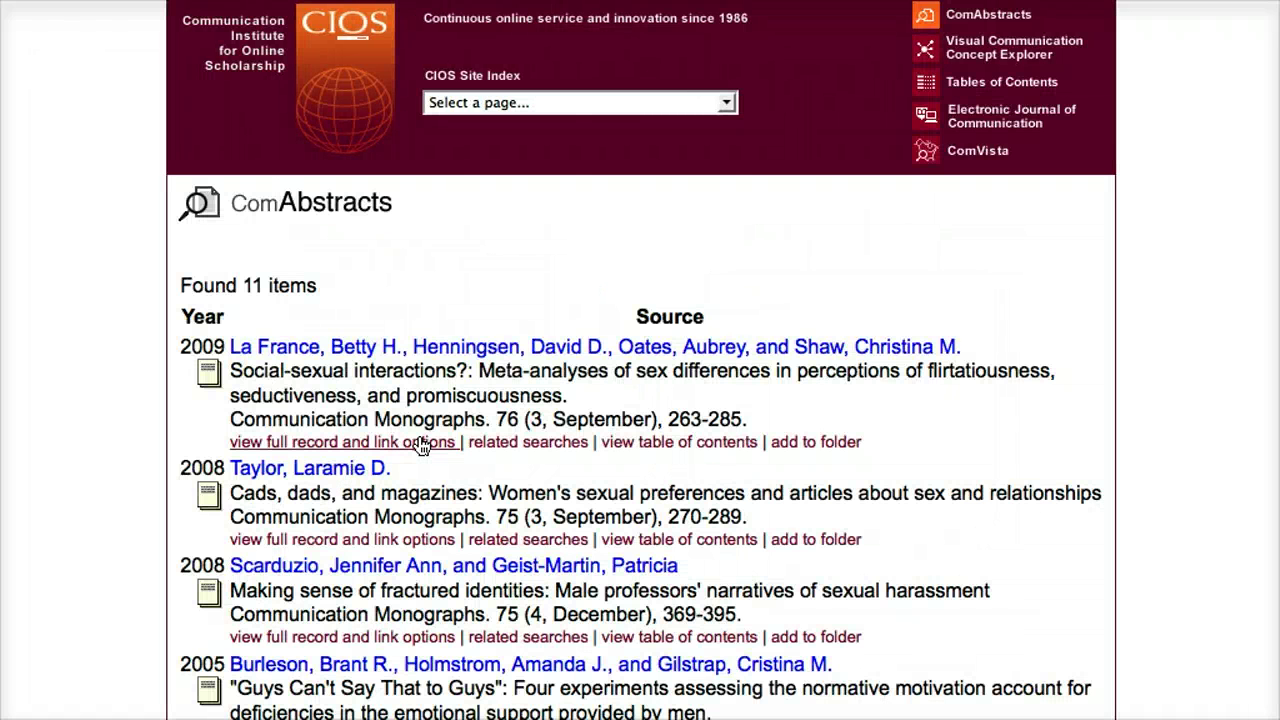
- Scan the 11 results and open the full record of the 2009 flirtatiousness meta-analysis
scroll(973, 402, "down", 2)
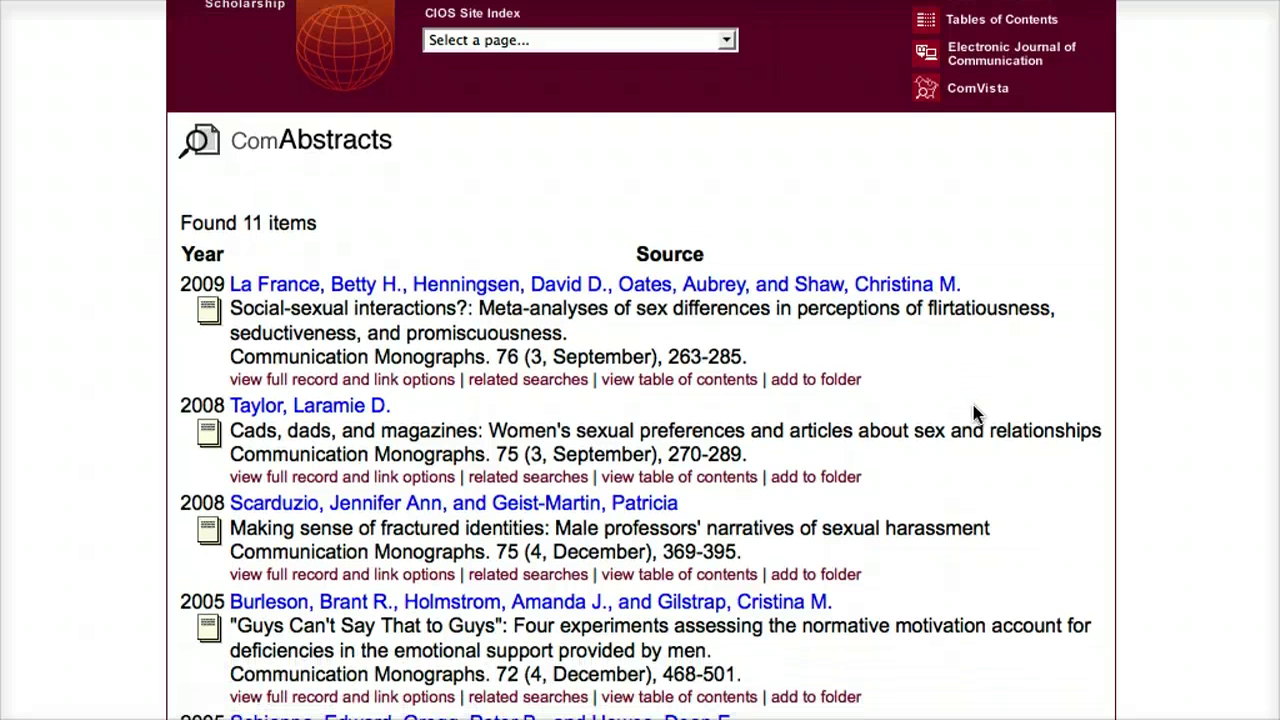
scroll(975, 412, "down", 1)
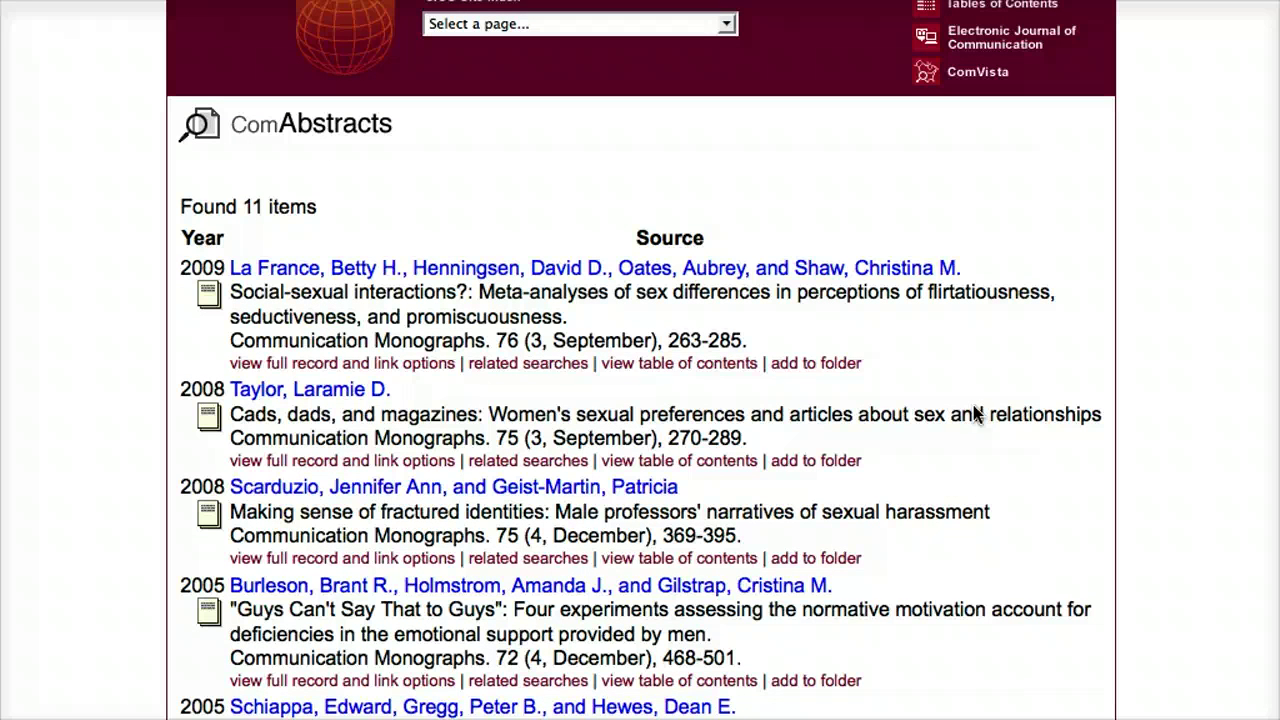
left_click(413, 365)
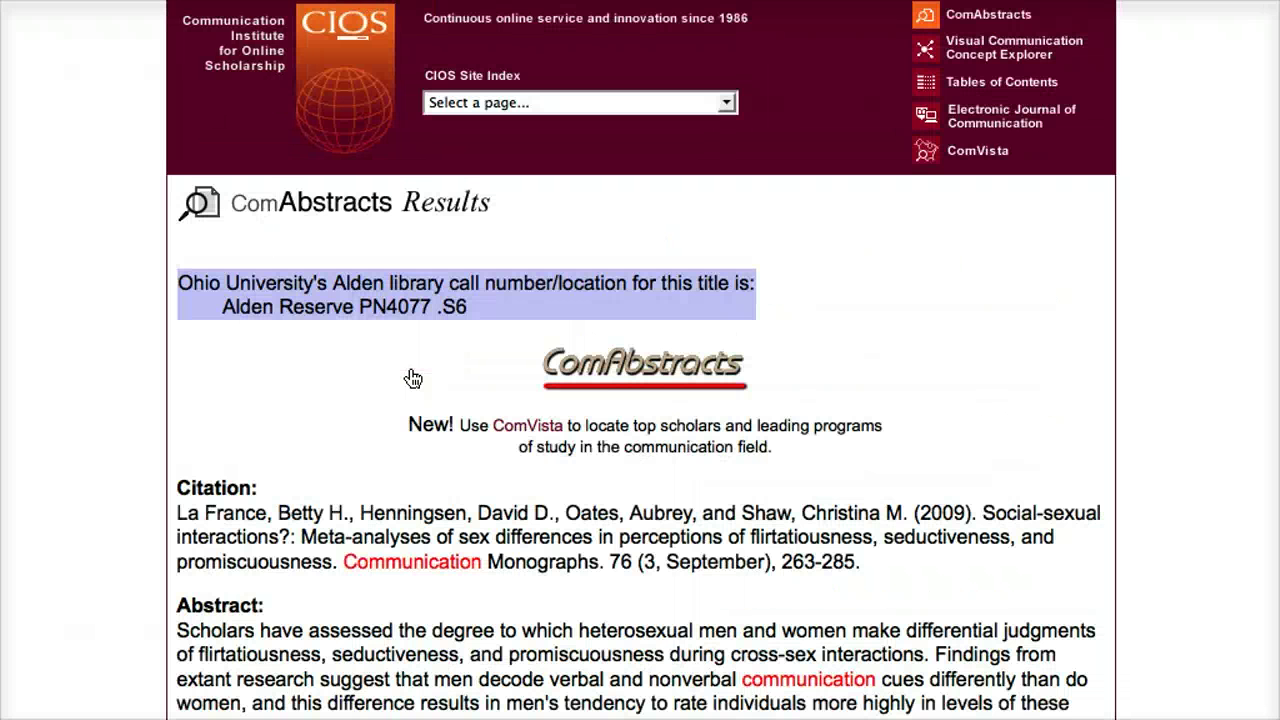
- Read the record's citation and abstract, then use Find It! to check library full-text access
scroll(1006, 405, "down", 3)
scroll(1008, 421, "down", 5)
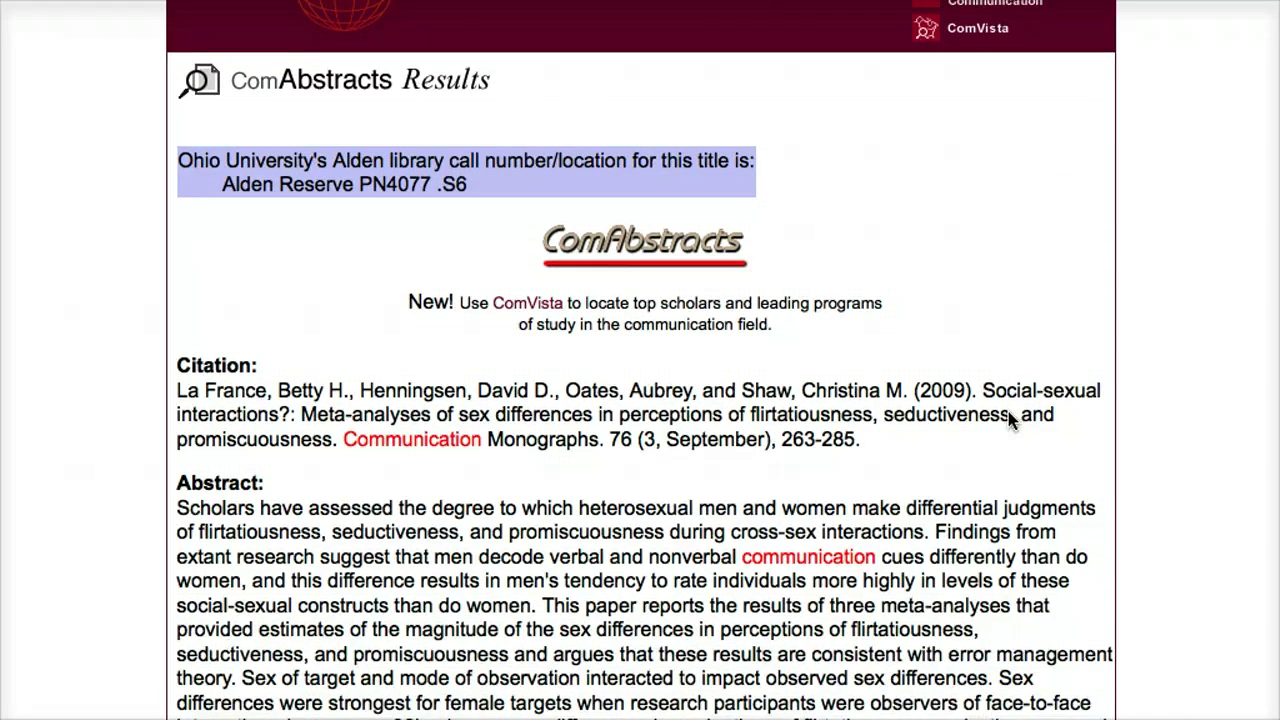
scroll(1008, 421, "down", 2)
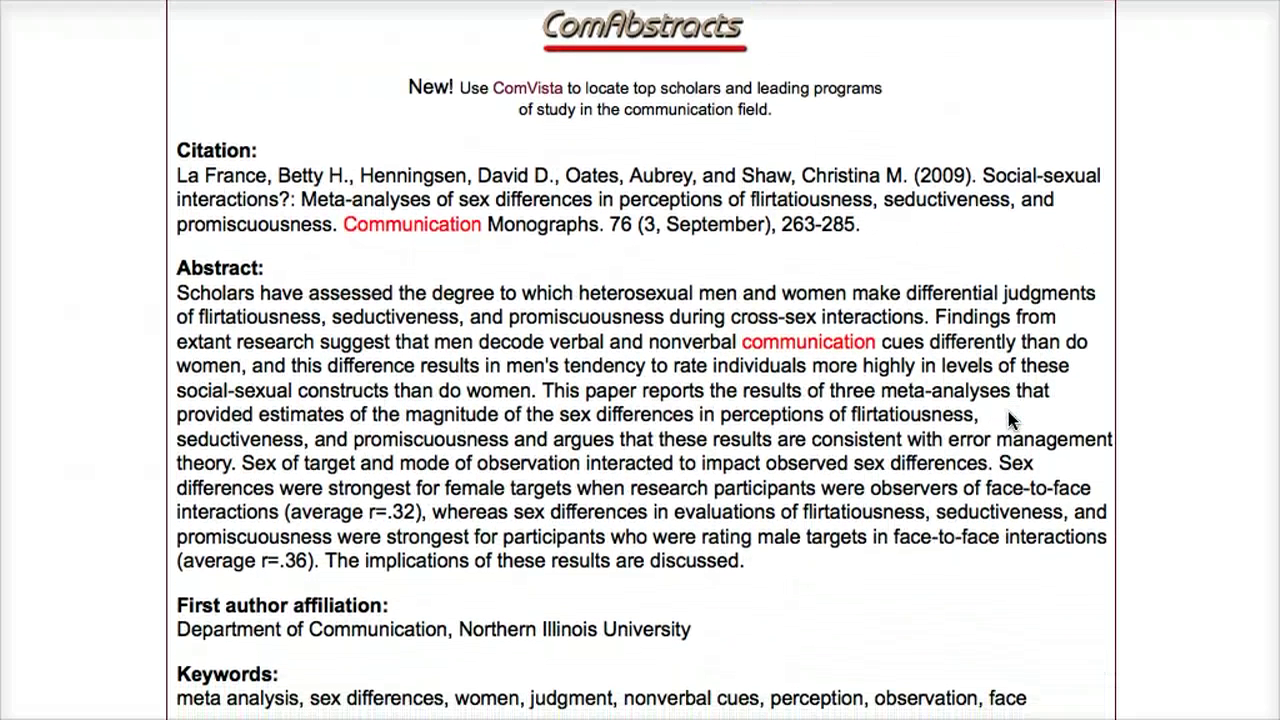
scroll(1009, 418, "down", 3)
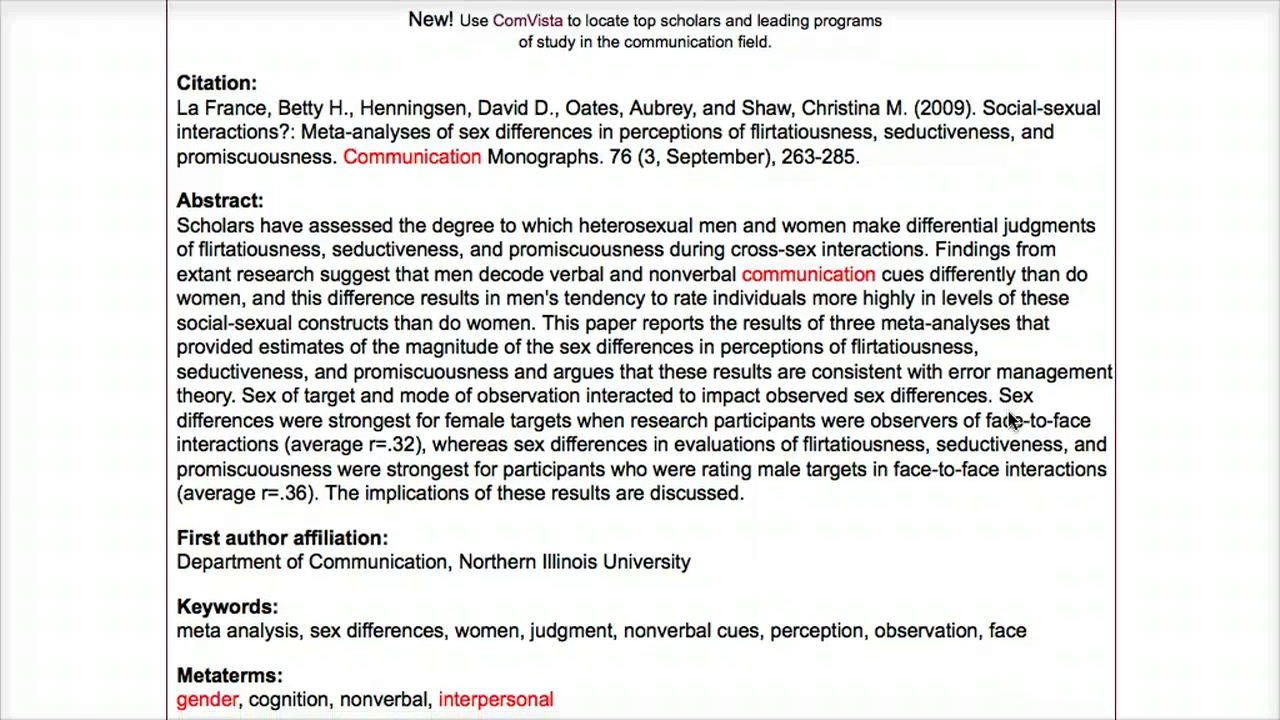
scroll(1010, 421, "down", 6)
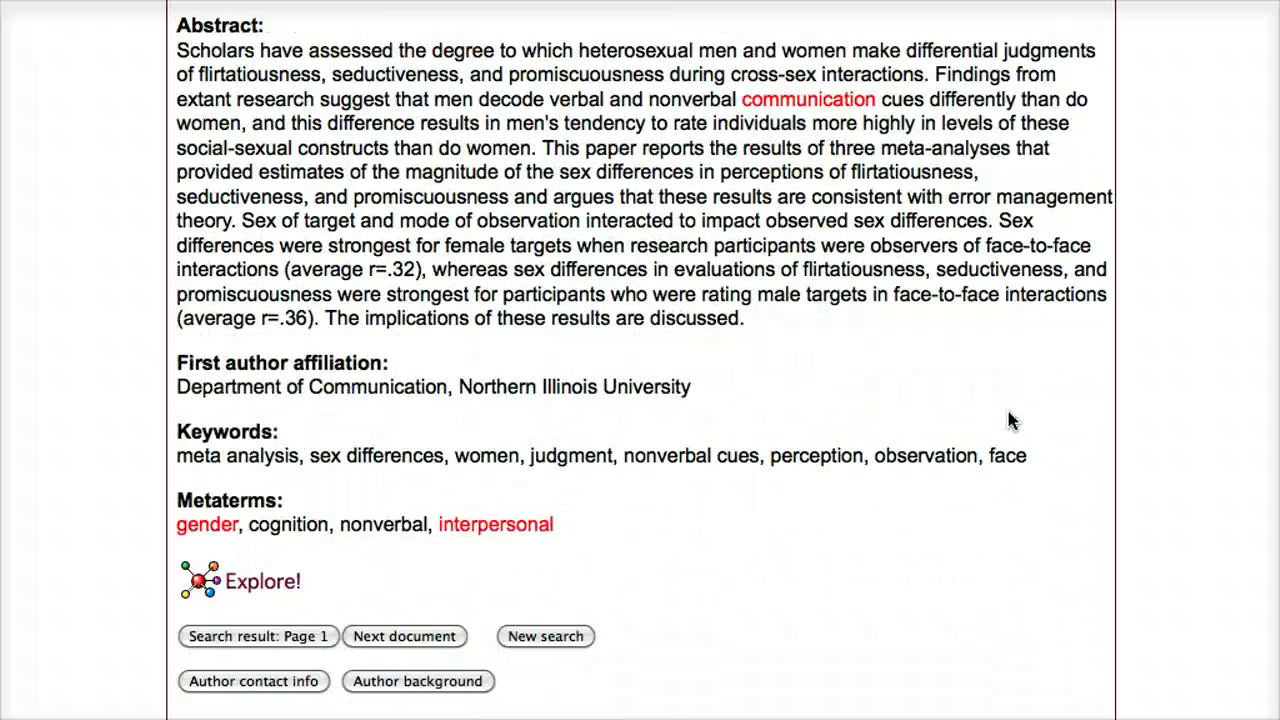
scroll(1010, 421, "down", 4)
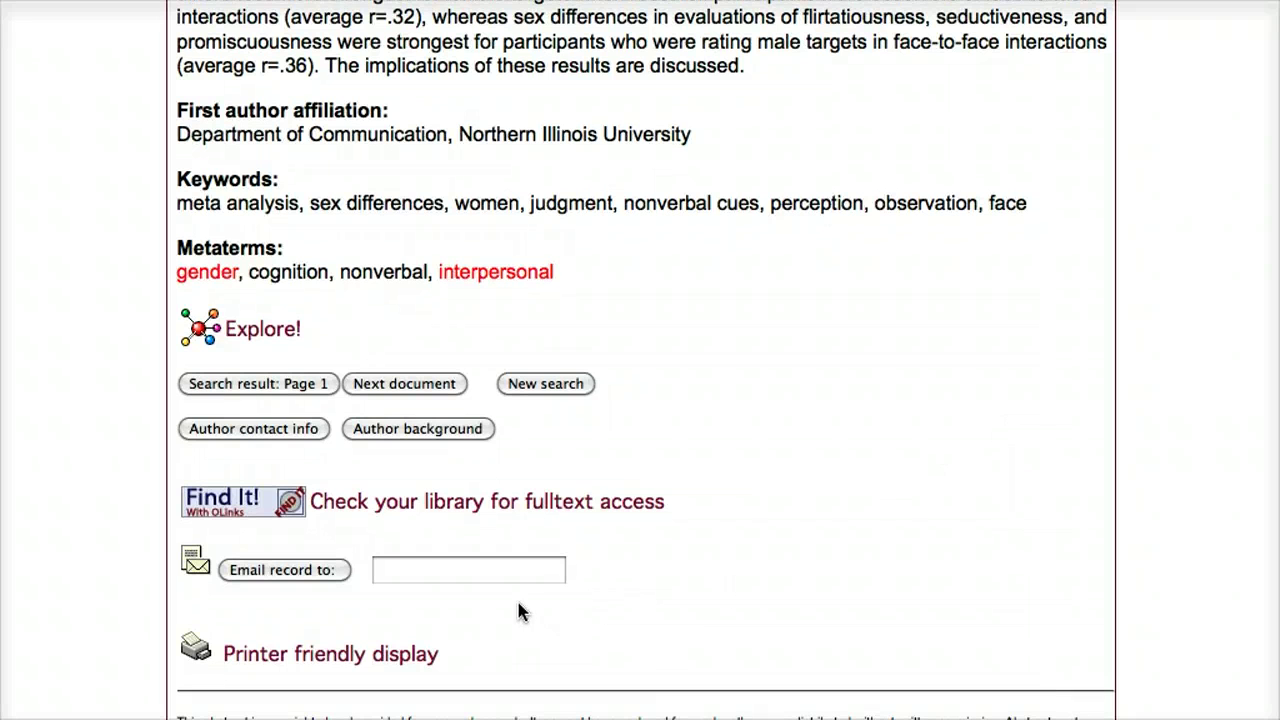
left_click(470, 573)
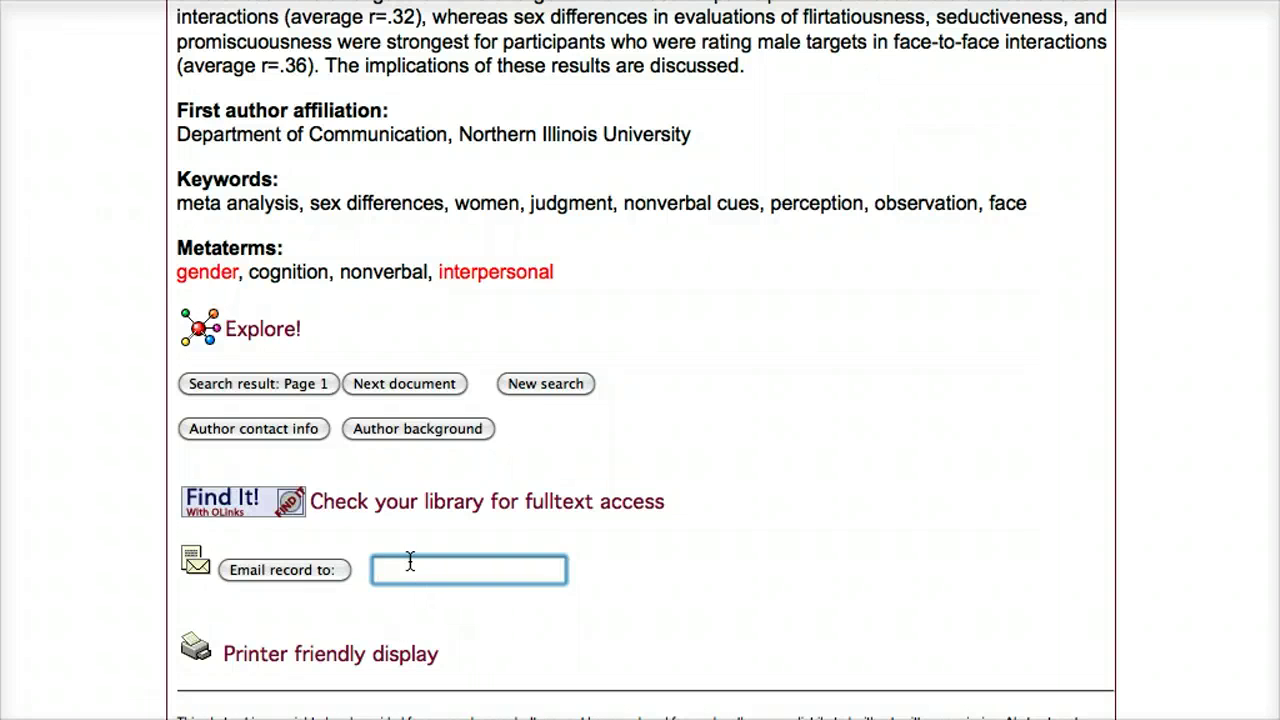
left_click(432, 511)
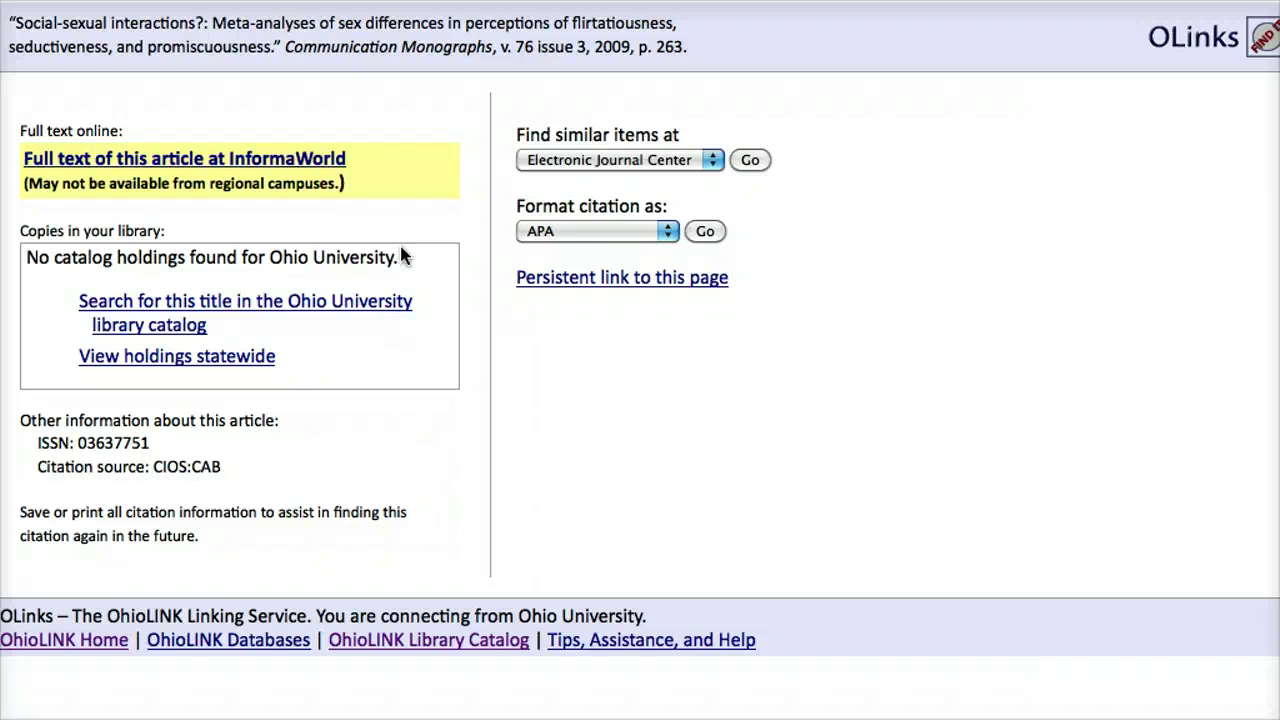
- Open the social-sexual interactions article's full text at InformaWorld from OLinks
left_click(295, 161)
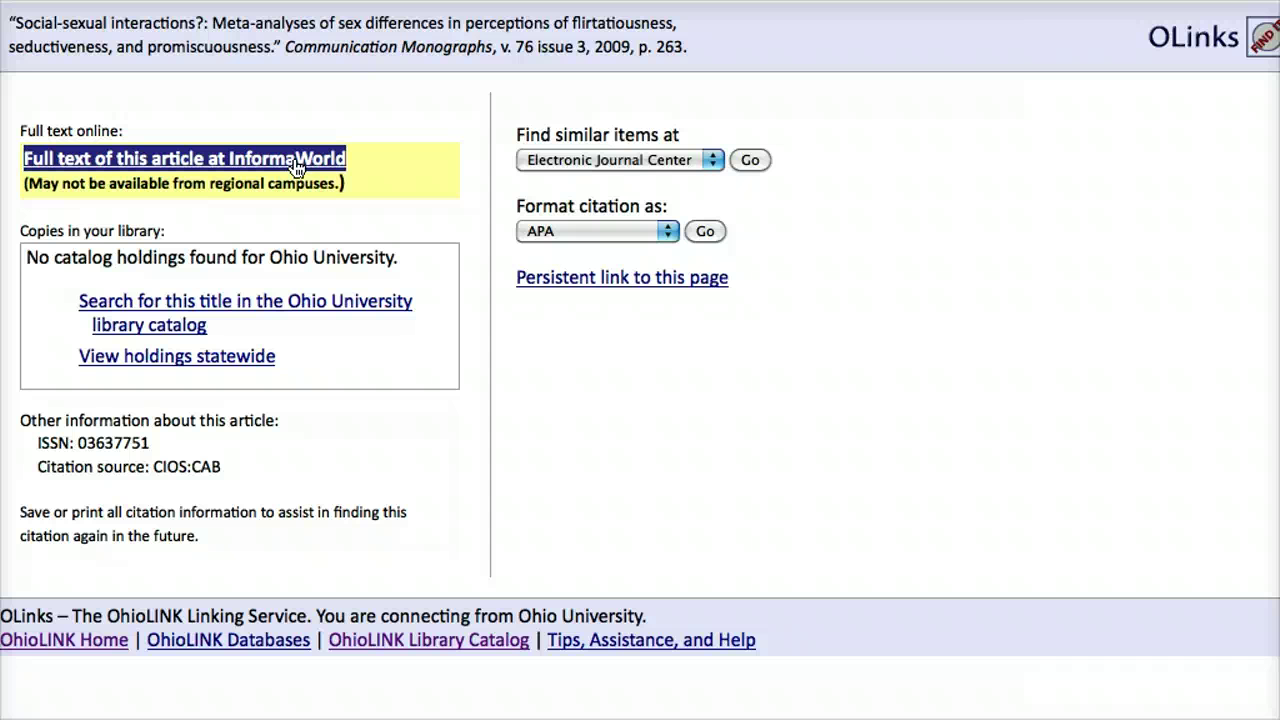
left_click(296, 162)
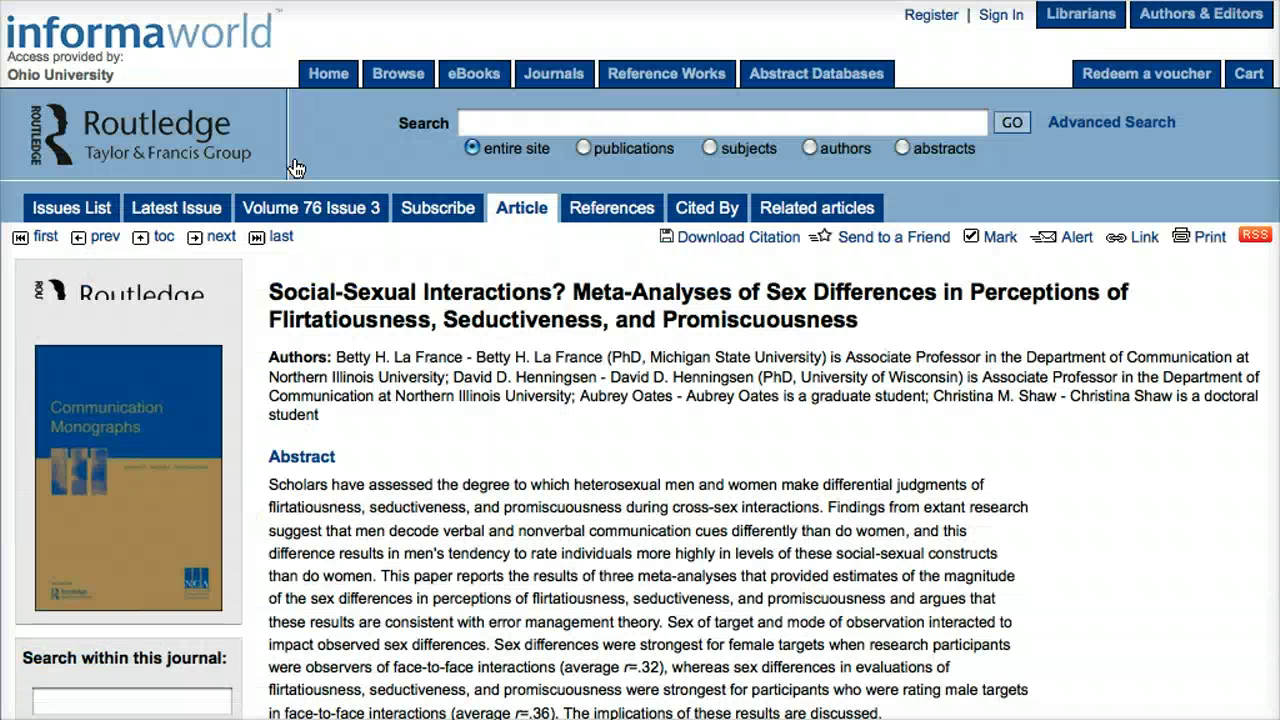
scroll(585, 278, "down", 5)
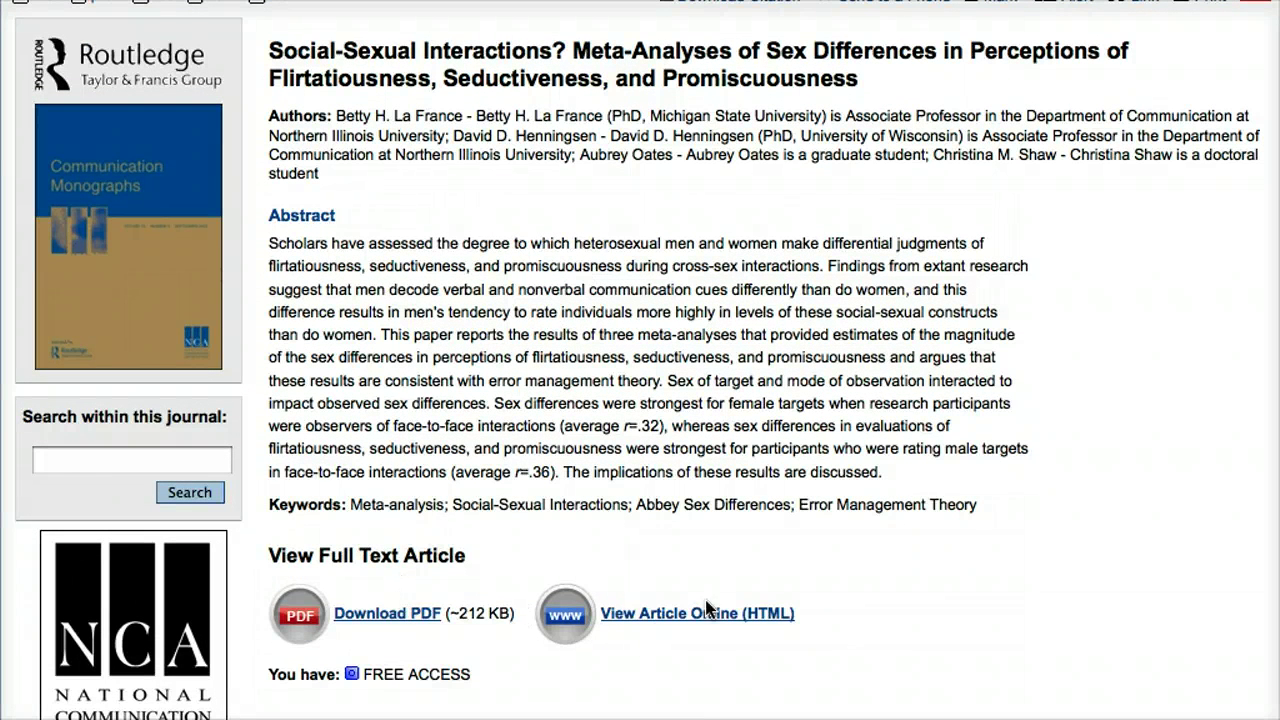
right_click(772, 502)
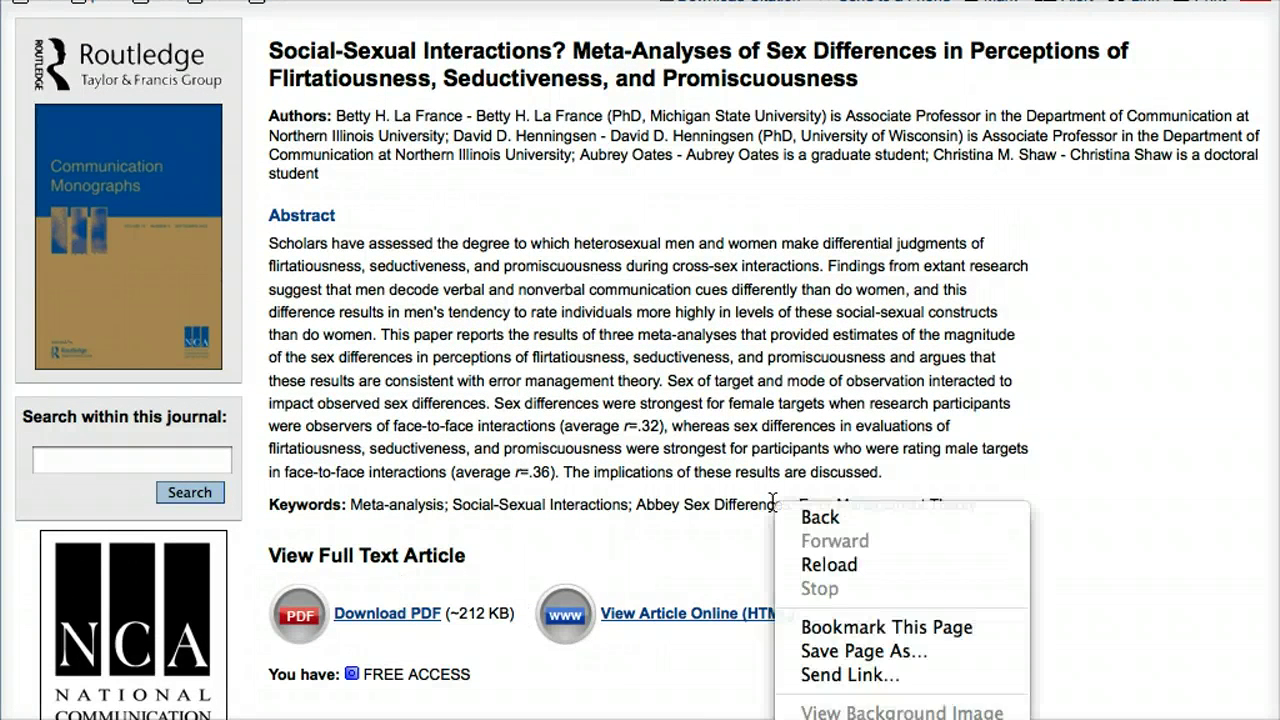
left_click(704, 412)
scroll(704, 407, "up", 1)
scroll(704, 407, "up", 2)
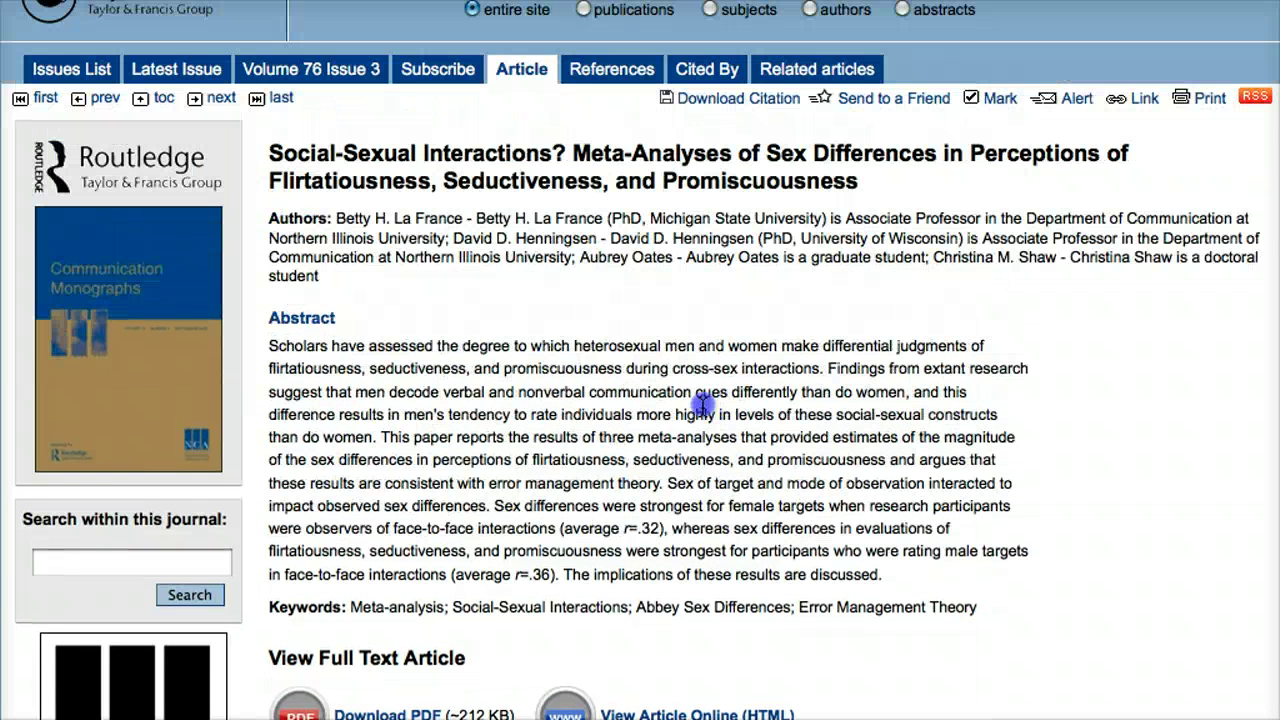